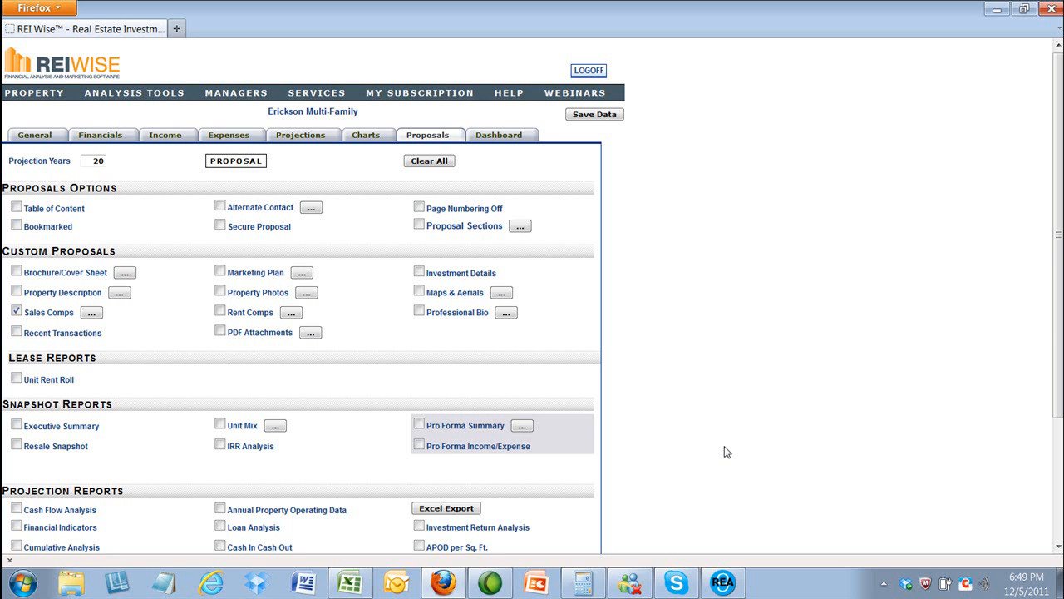
Step: Bring up REI Wise's MANAGERS menu with Comp Manager... showing
mouse_move(234, 97)
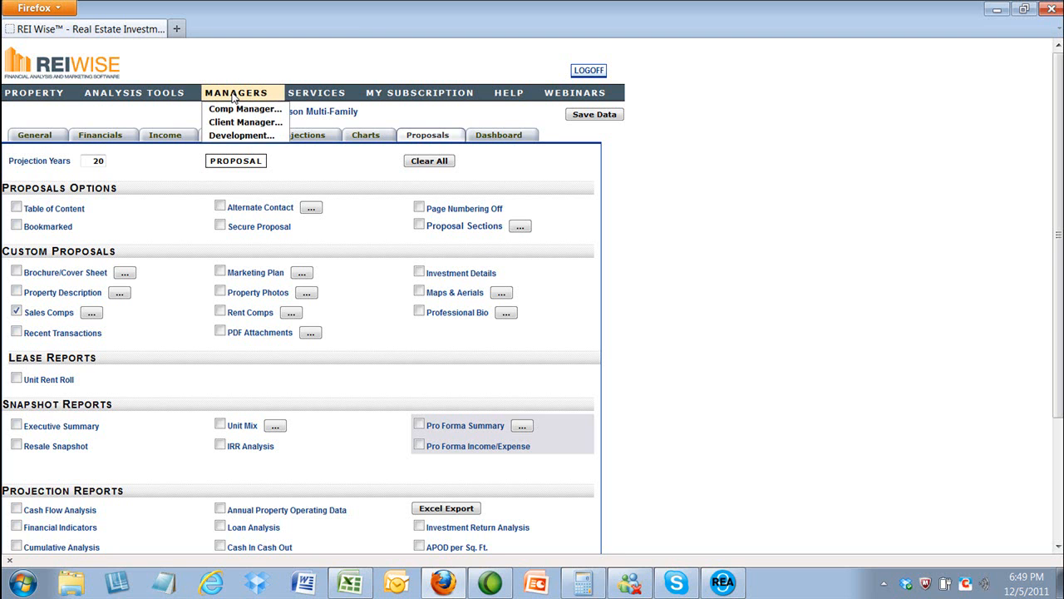
Step: Open the San Diego Comp Library from Comp Manager, then bring REA 9 forward
left_click(239, 109)
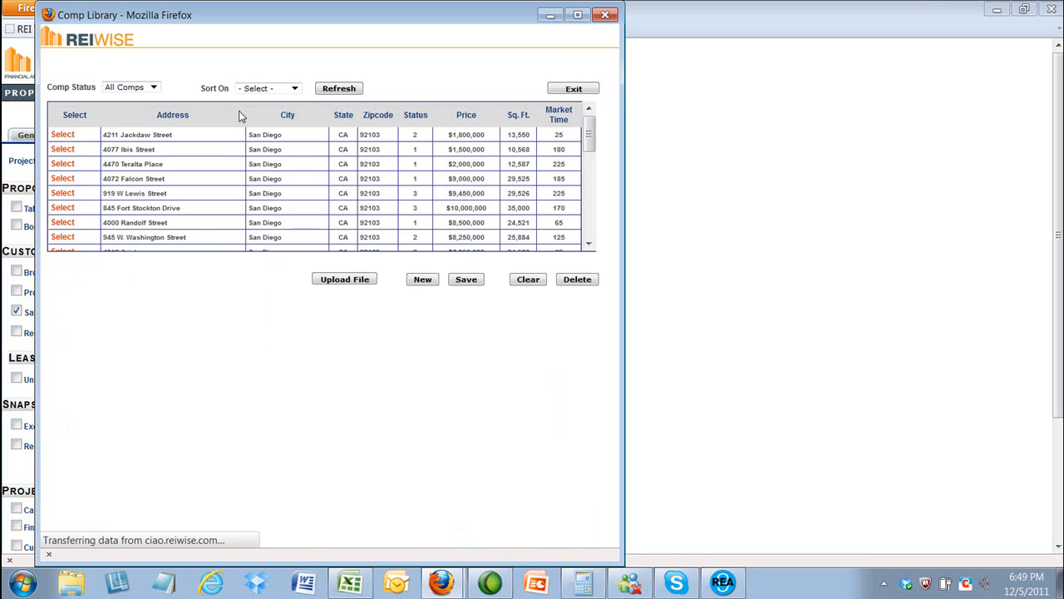
mouse_move(590, 131)
left_mouse_down()
mouse_move(587, 222)
mouse_move(594, 122)
left_mouse_up()
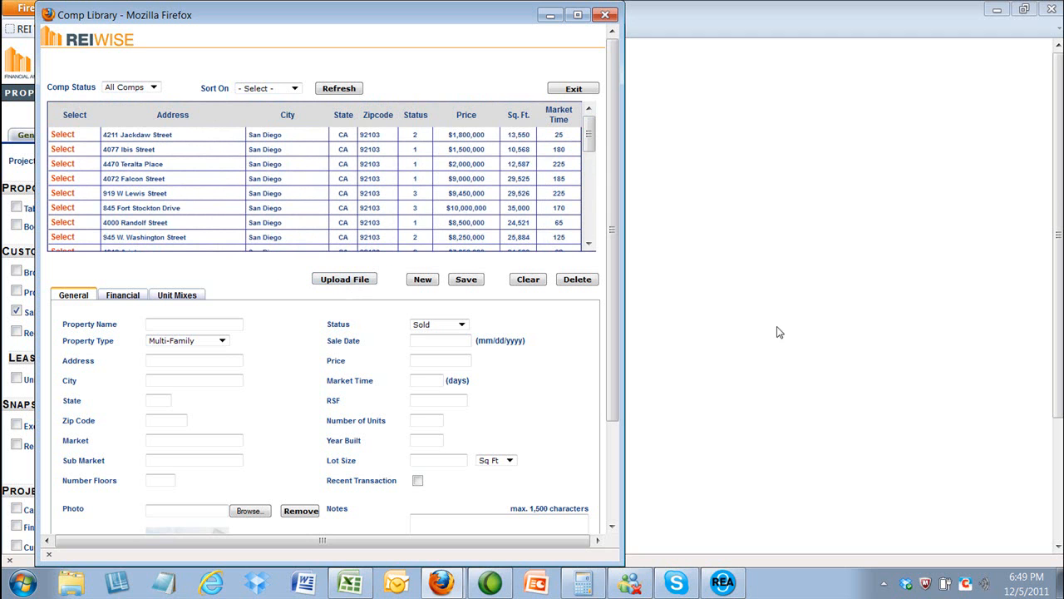
left_click(723, 582)
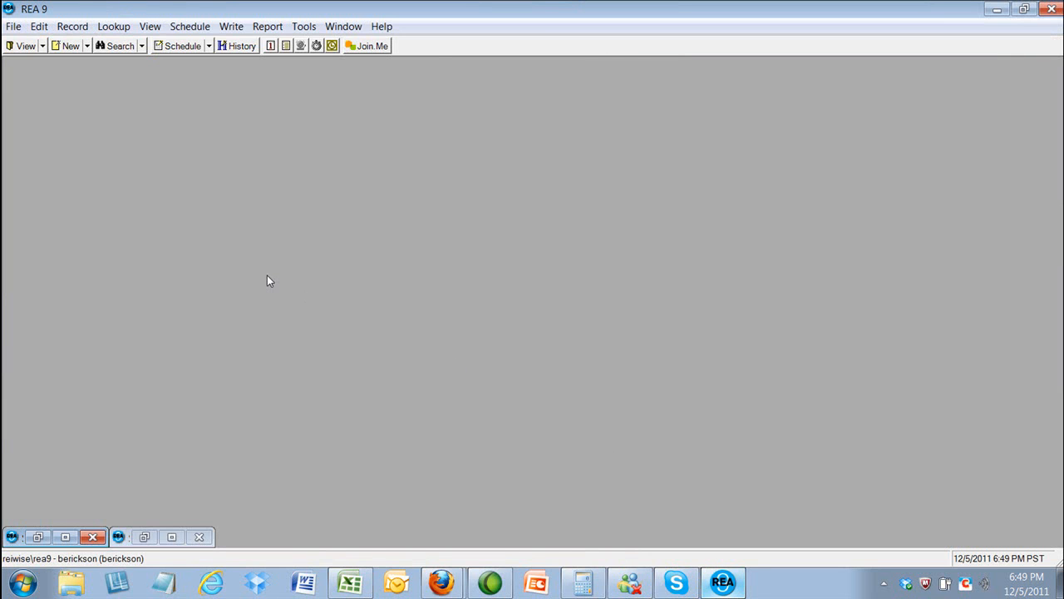
left_click(157, 32)
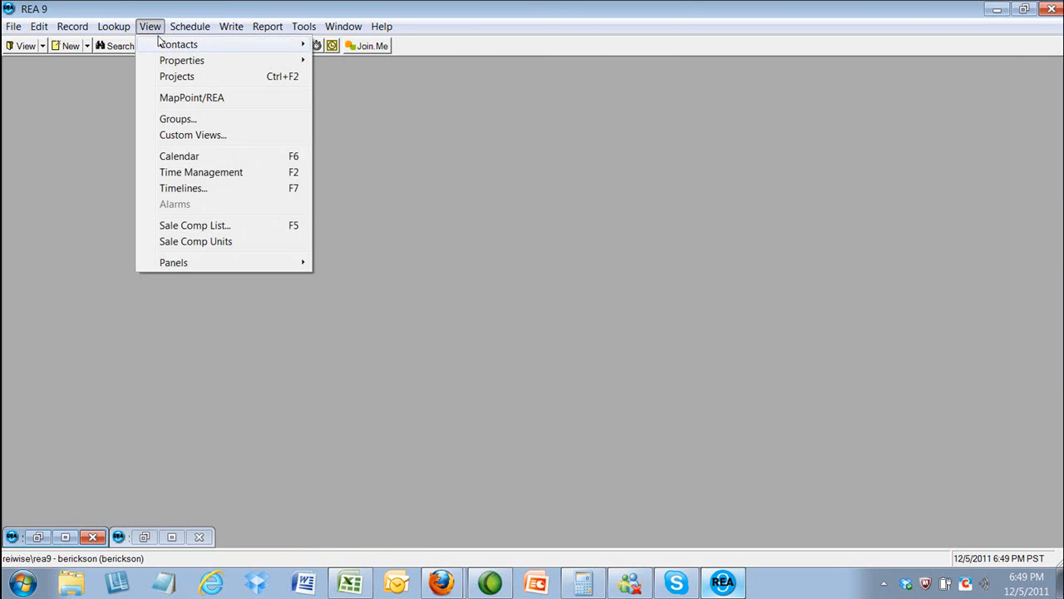
mouse_move(160, 50)
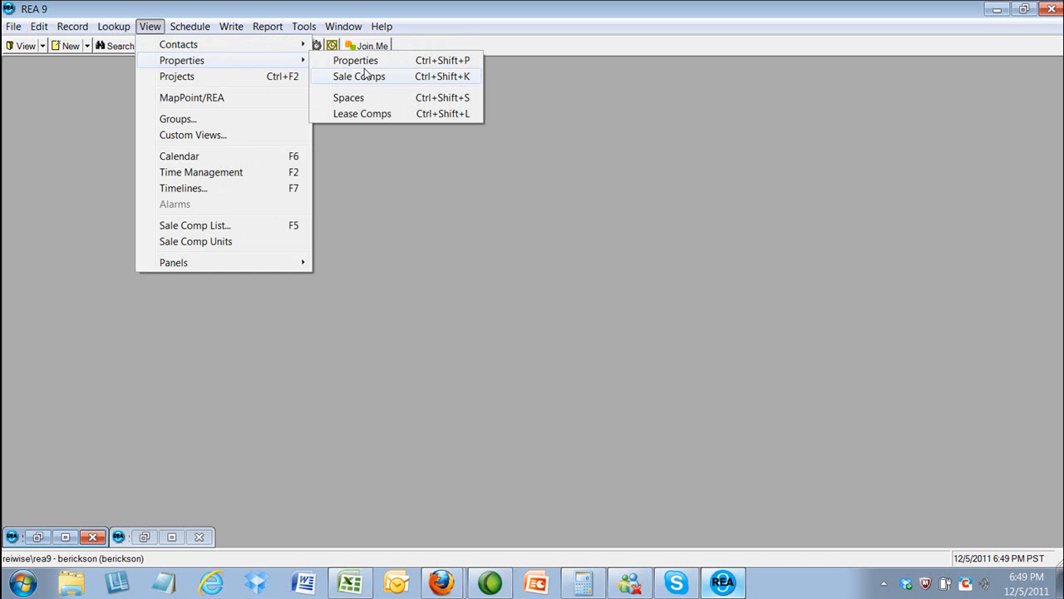
left_click(363, 80)
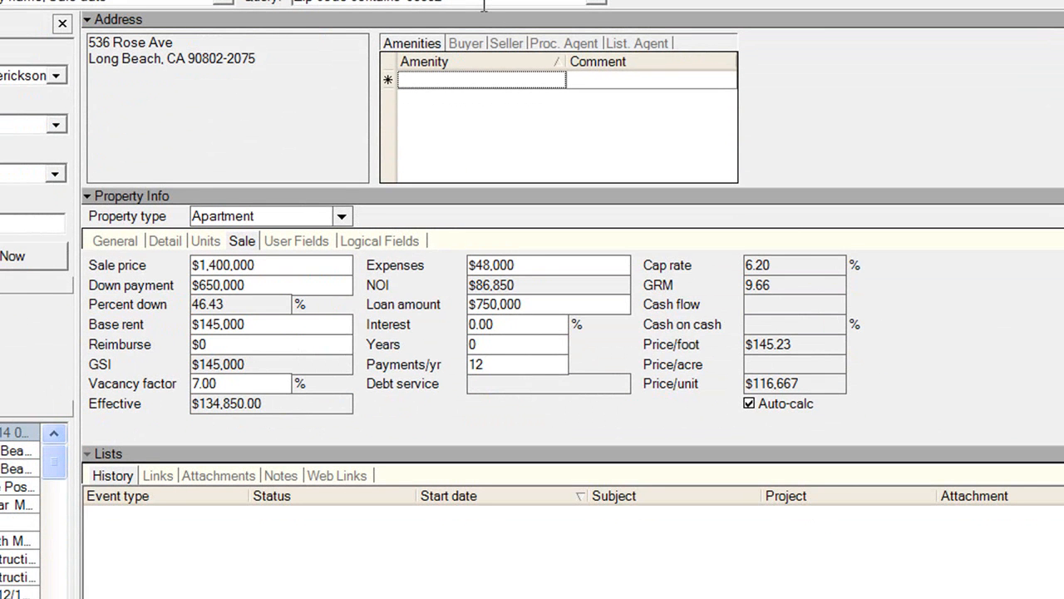
left_click(125, 242)
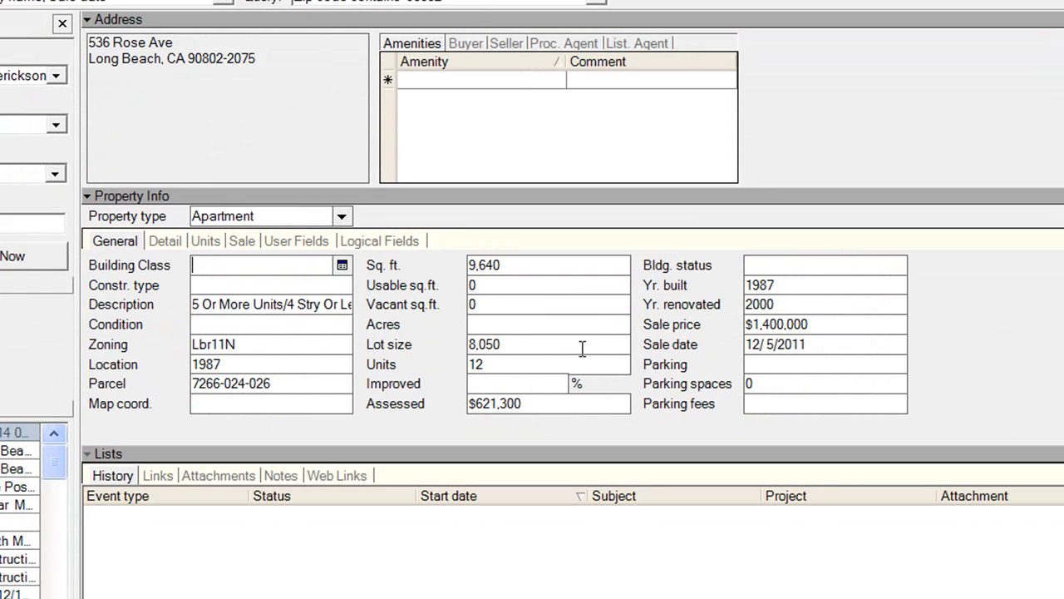
left_click(241, 241)
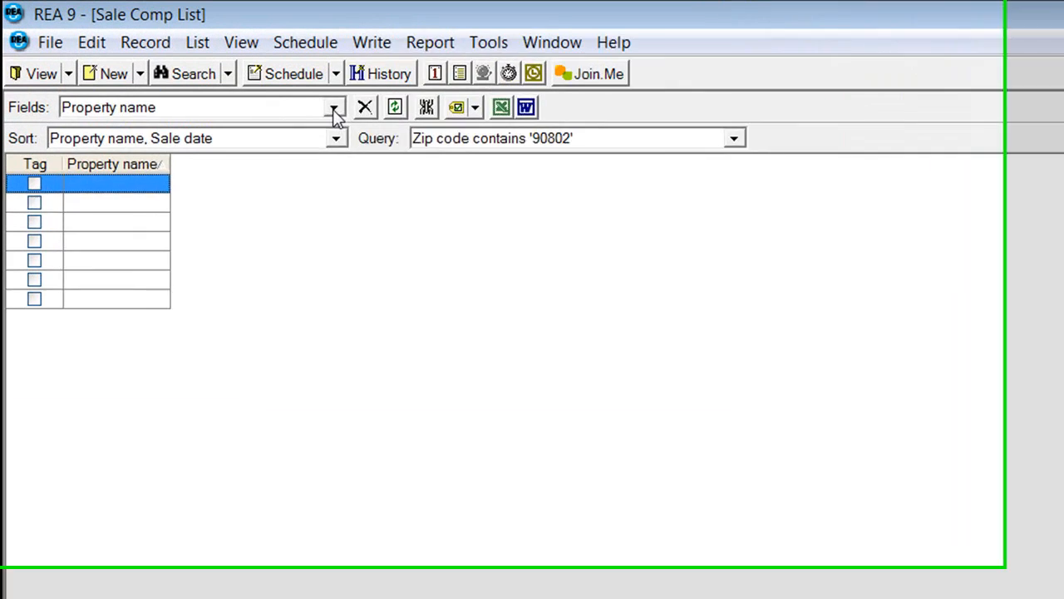
Step: Load the REI_WISE field set from Desktop\REA Maps as the Sale Comp List columns
left_click(208, 67)
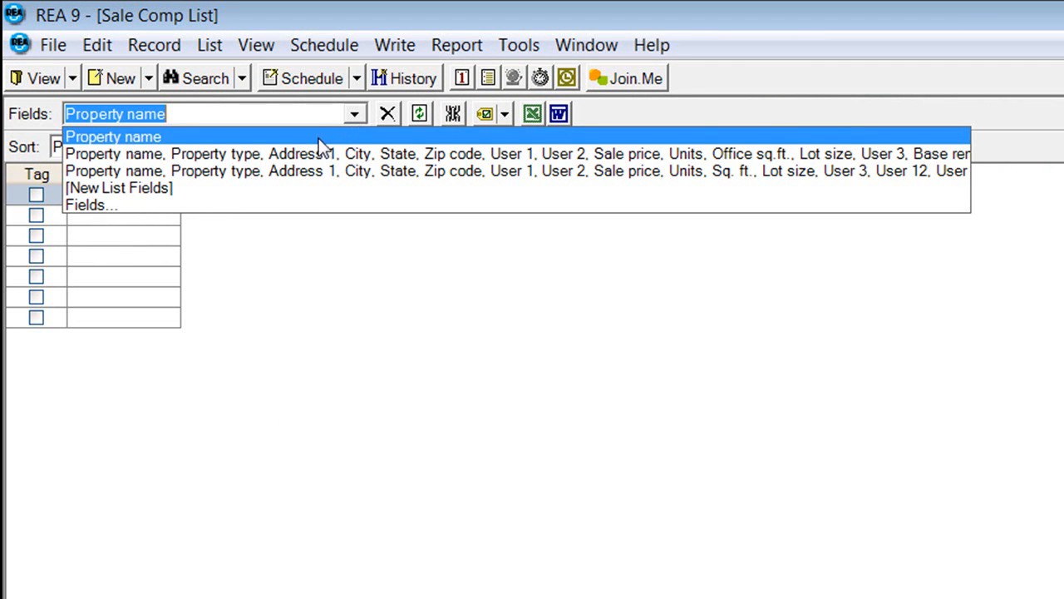
left_click(275, 205)
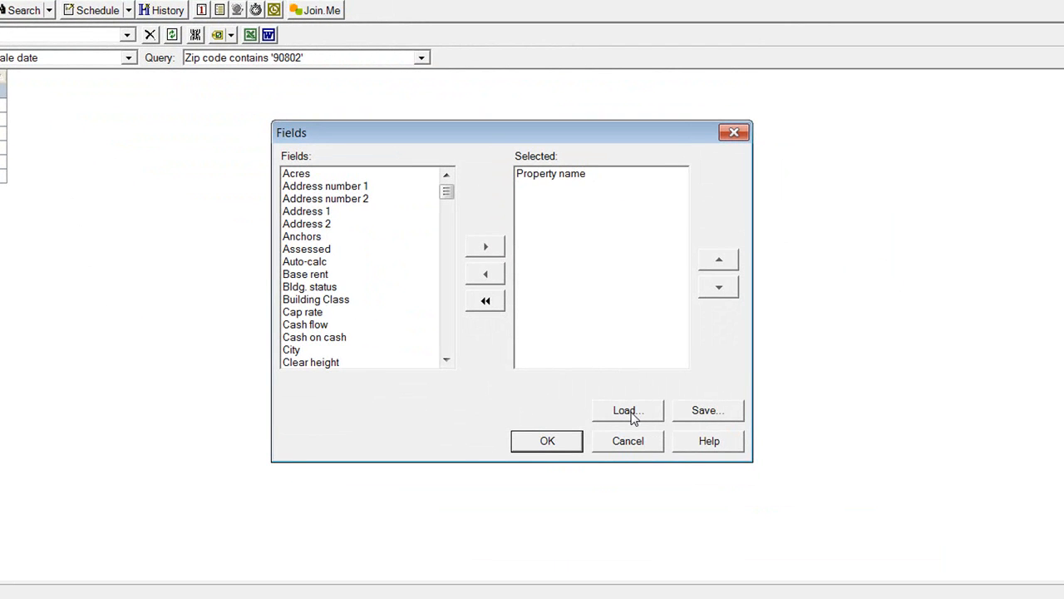
left_click(629, 413)
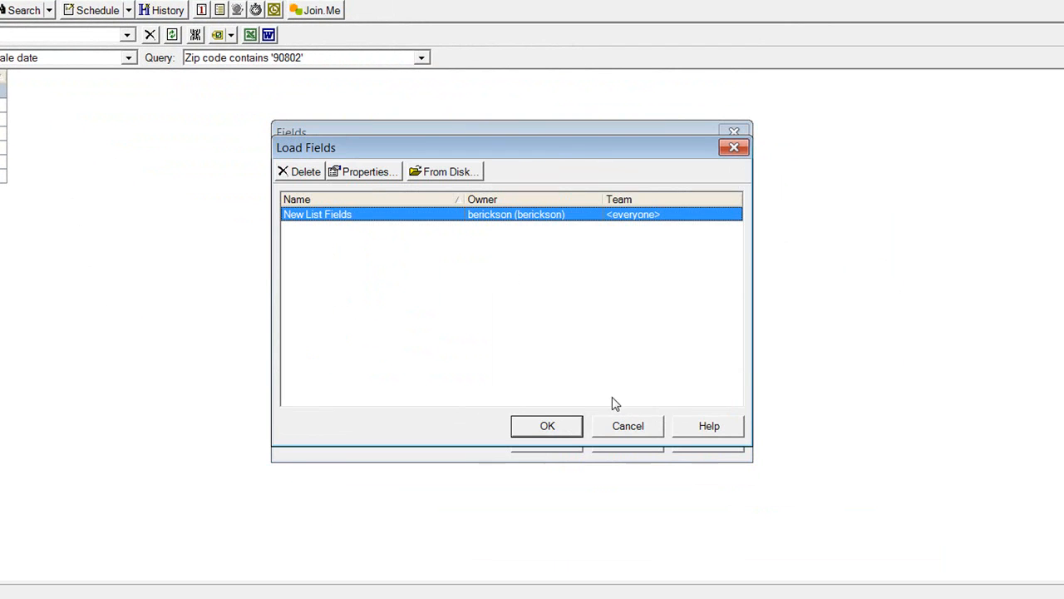
left_click(448, 174)
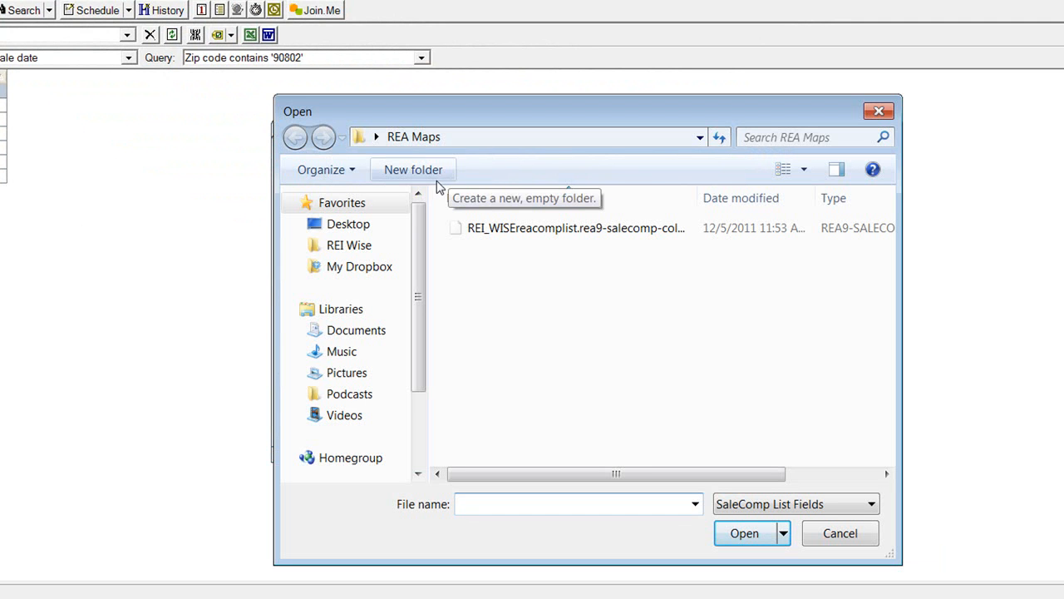
left_click(368, 226)
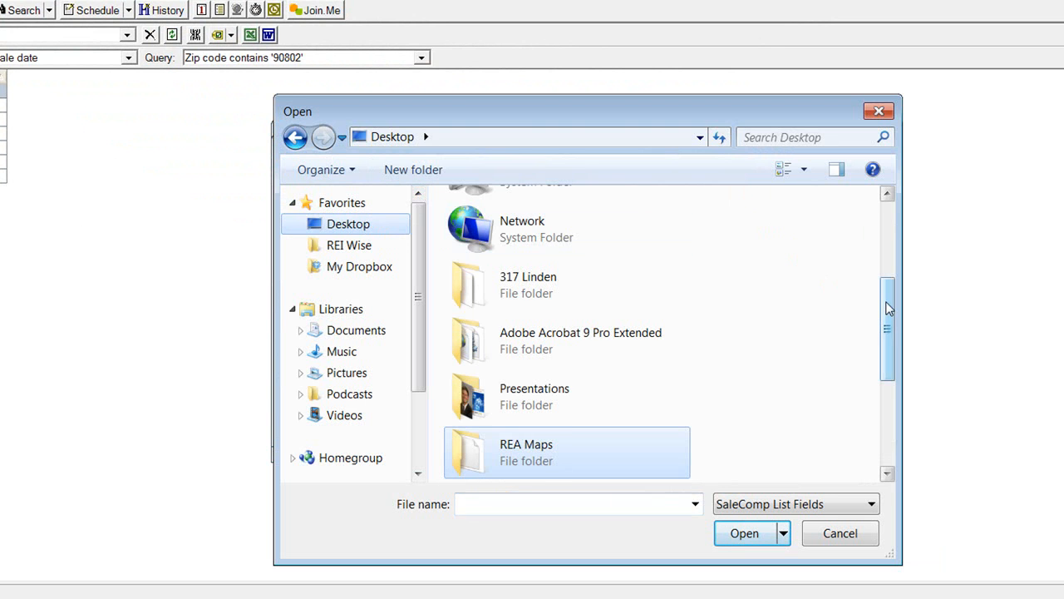
scroll(880, 352, "down", 3)
double_click(555, 324)
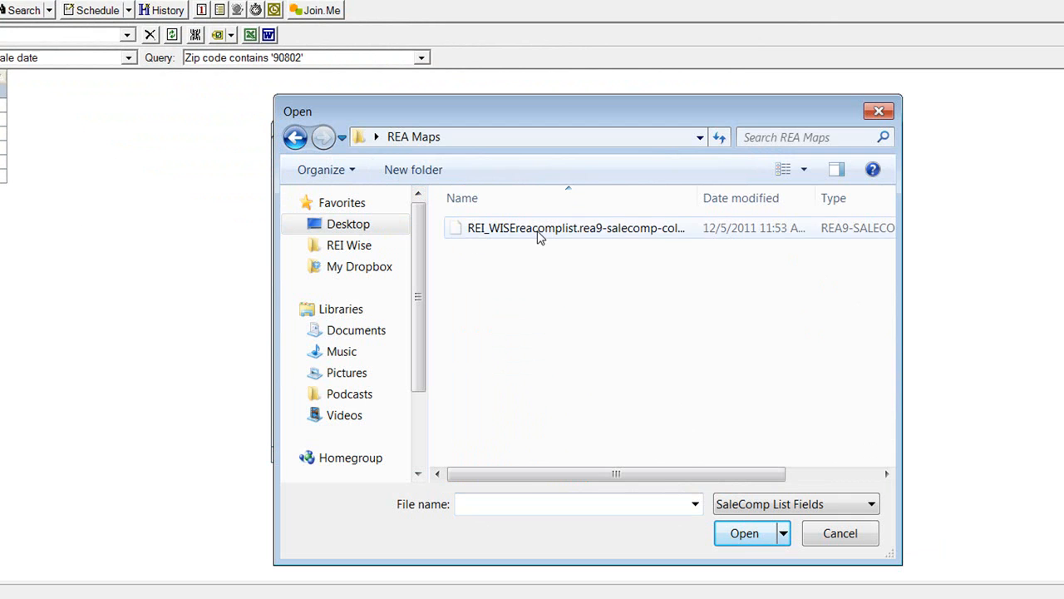
double_click(538, 237)
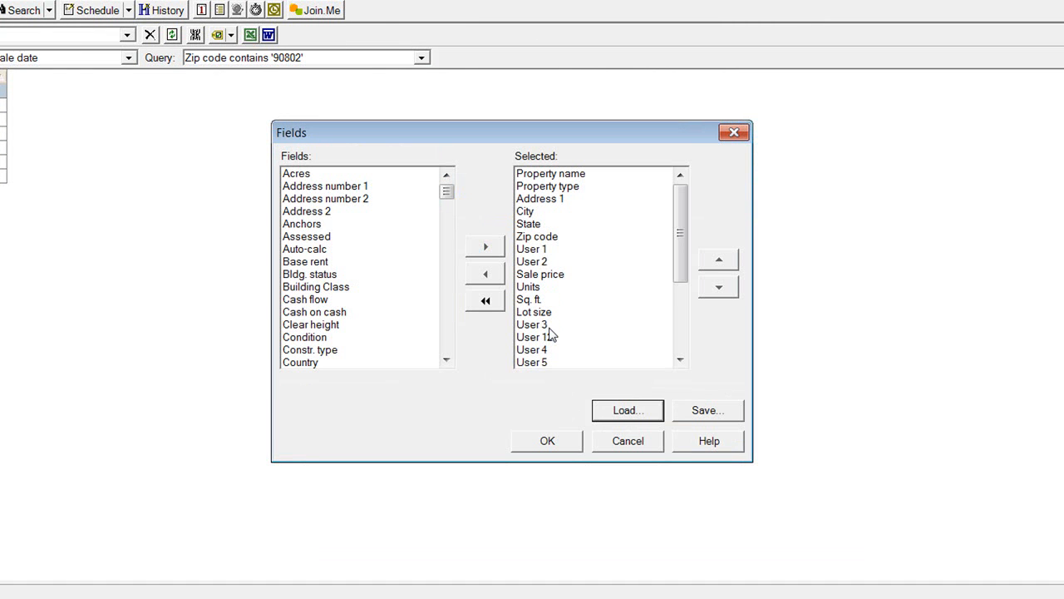
left_click(558, 447)
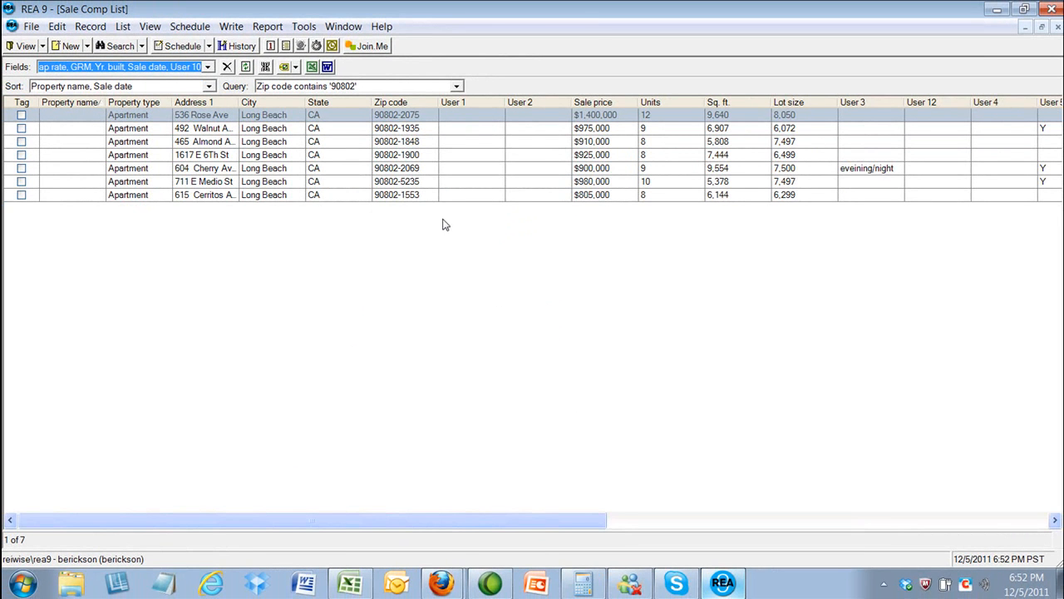
Step: Export the comp list to Excel and save it on the Desktop as CSV 'Import to REI Wise'
left_click(312, 67)
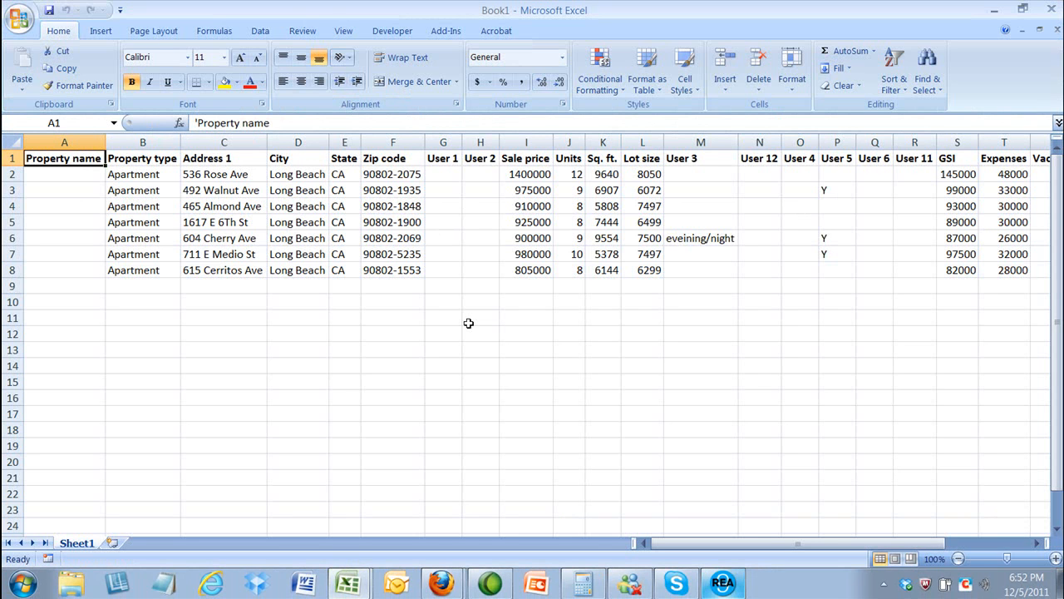
left_click(17, 21)
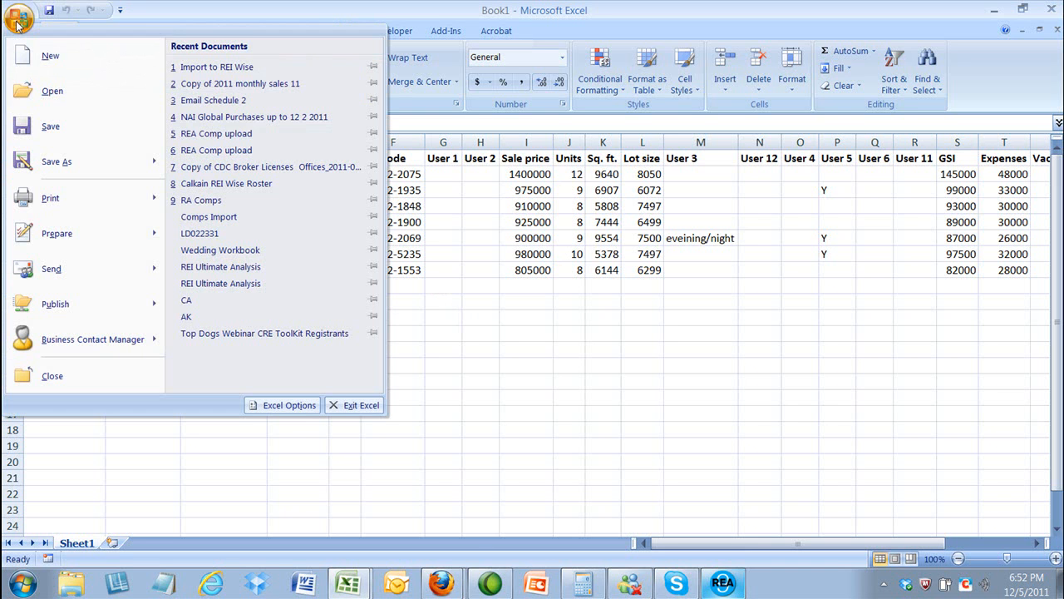
left_click(48, 171)
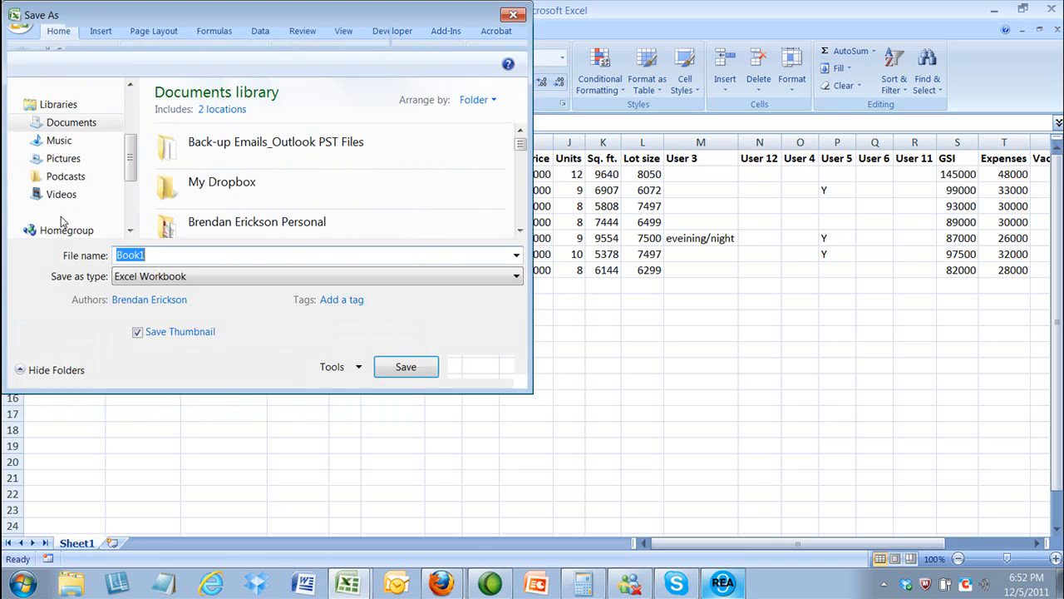
left_click(515, 276)
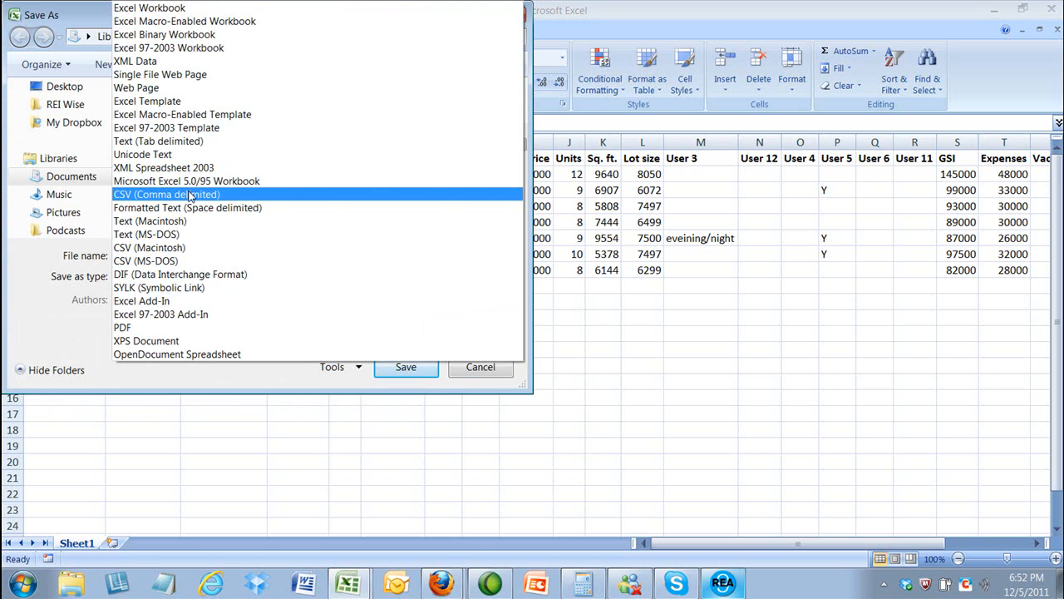
left_click(190, 195)
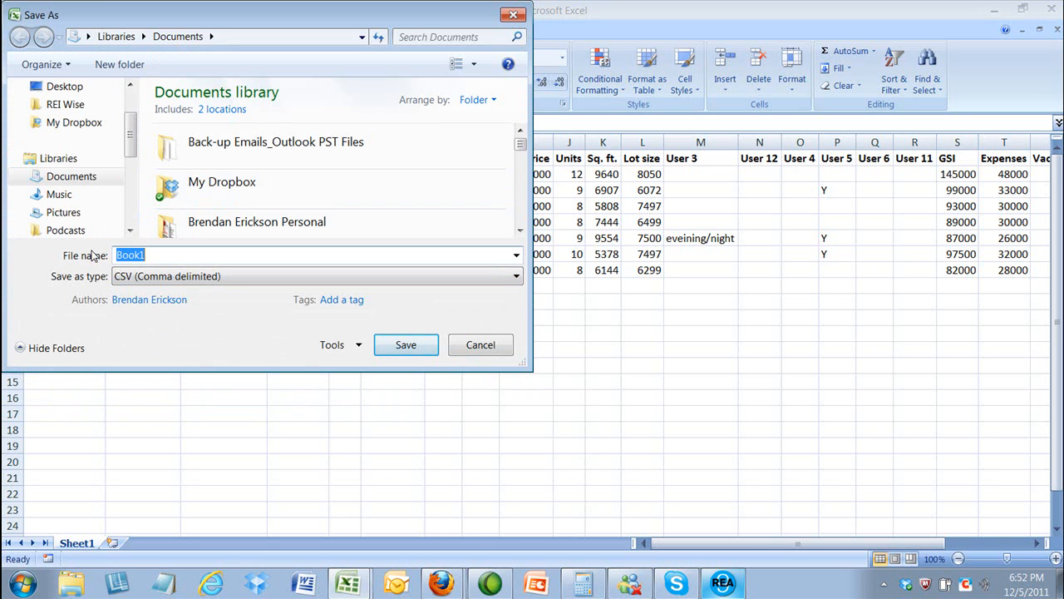
type("Import to REI Wise")
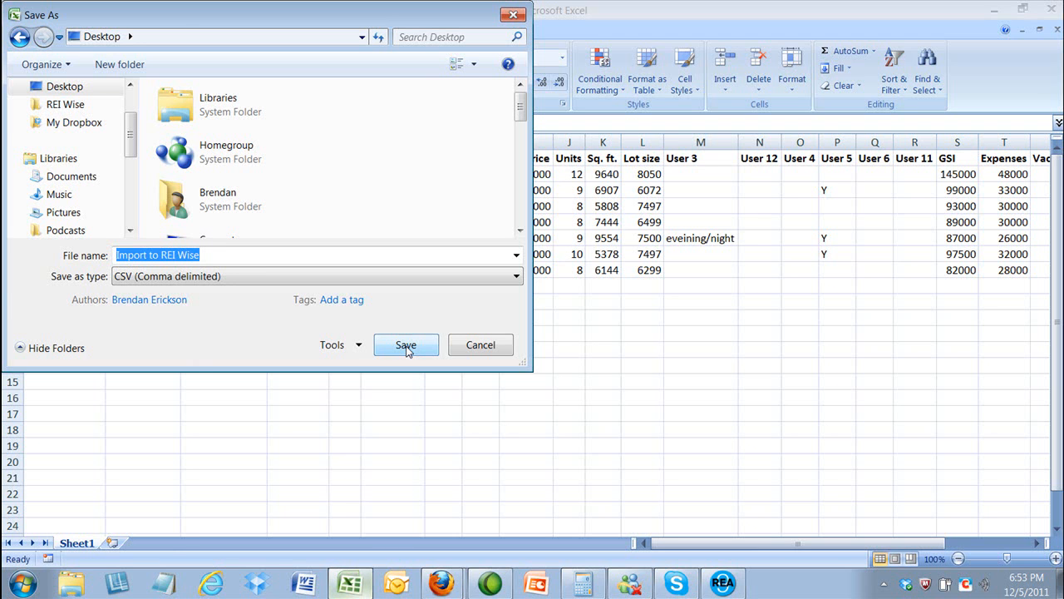
left_click(405, 345)
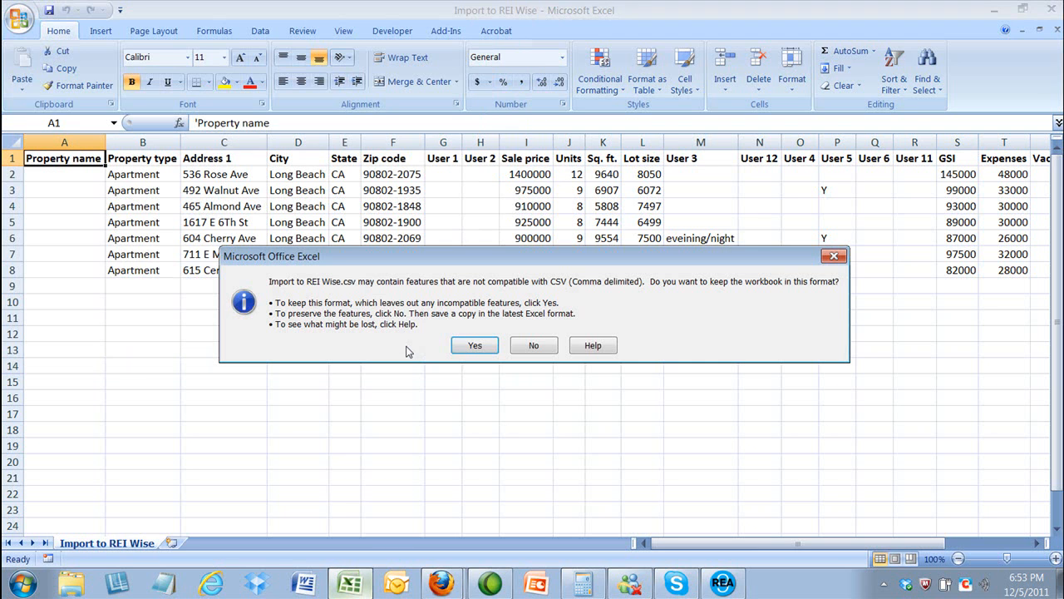
left_click(472, 345)
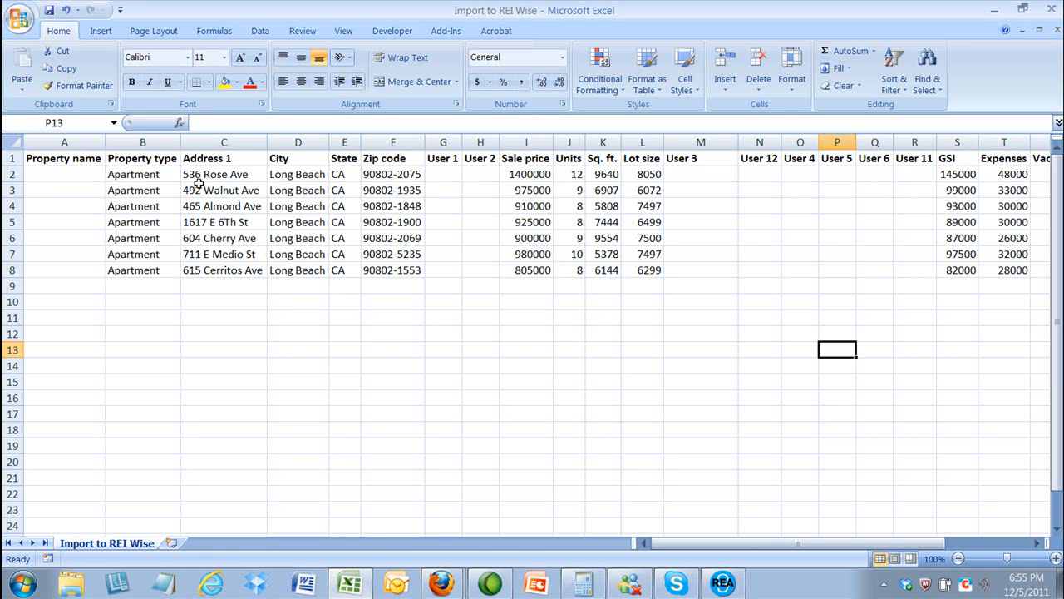
left_click(143, 143)
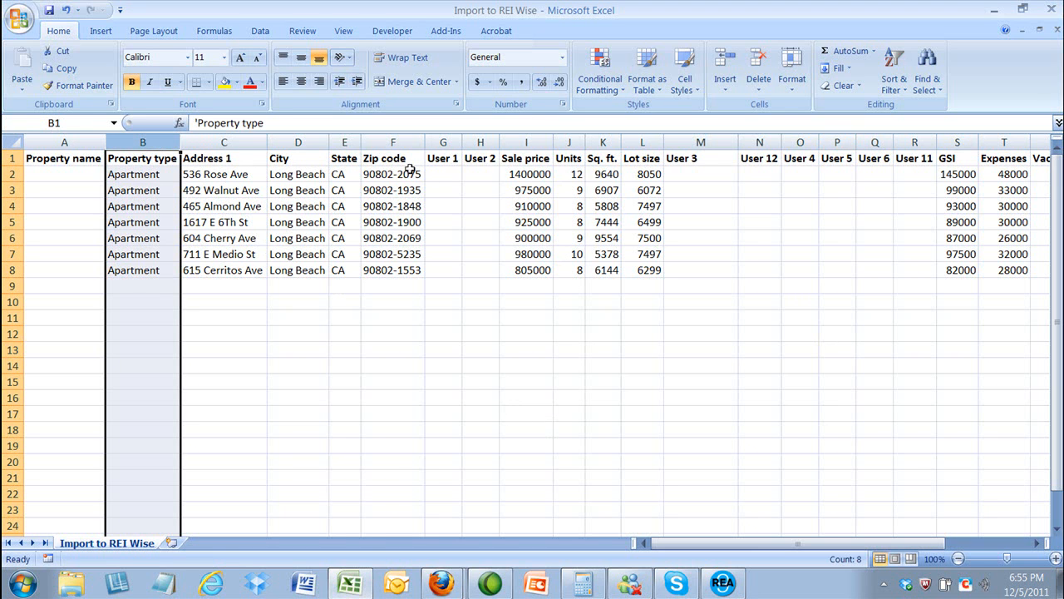
left_click(696, 142)
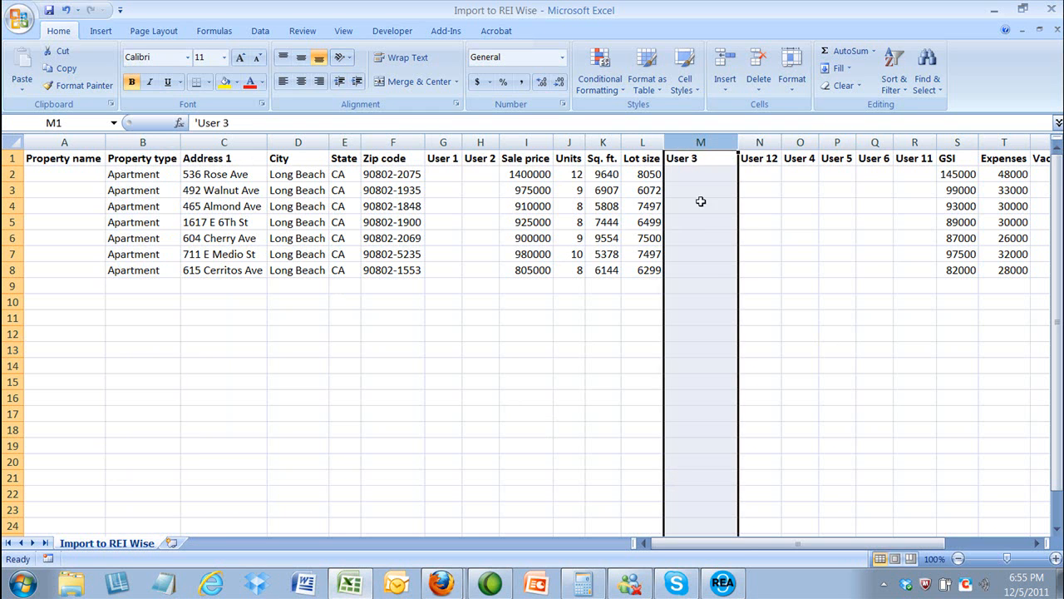
left_click_drag(759, 542, 773, 542)
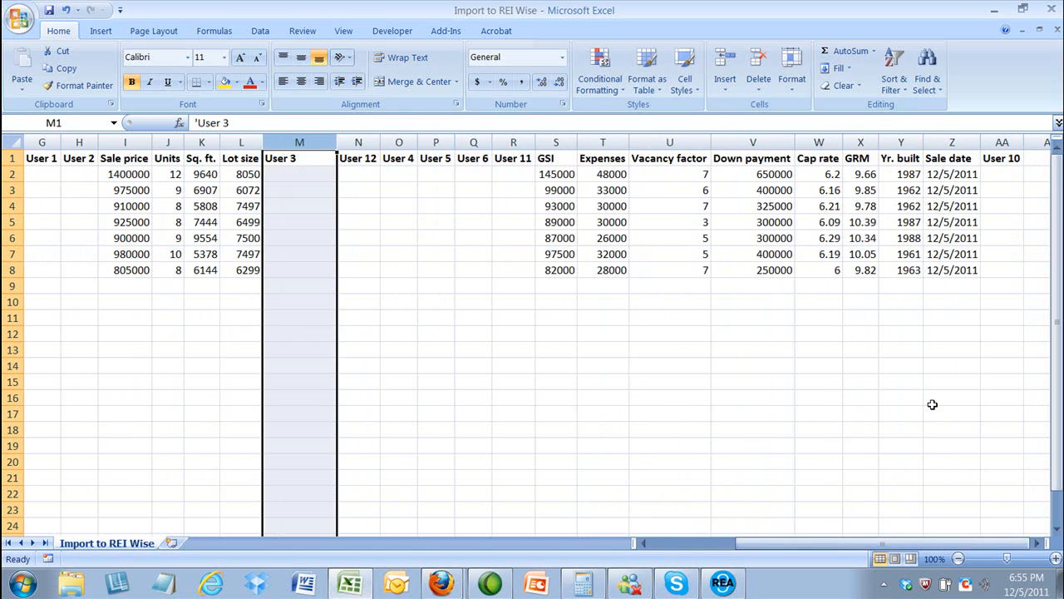
left_click(1002, 143)
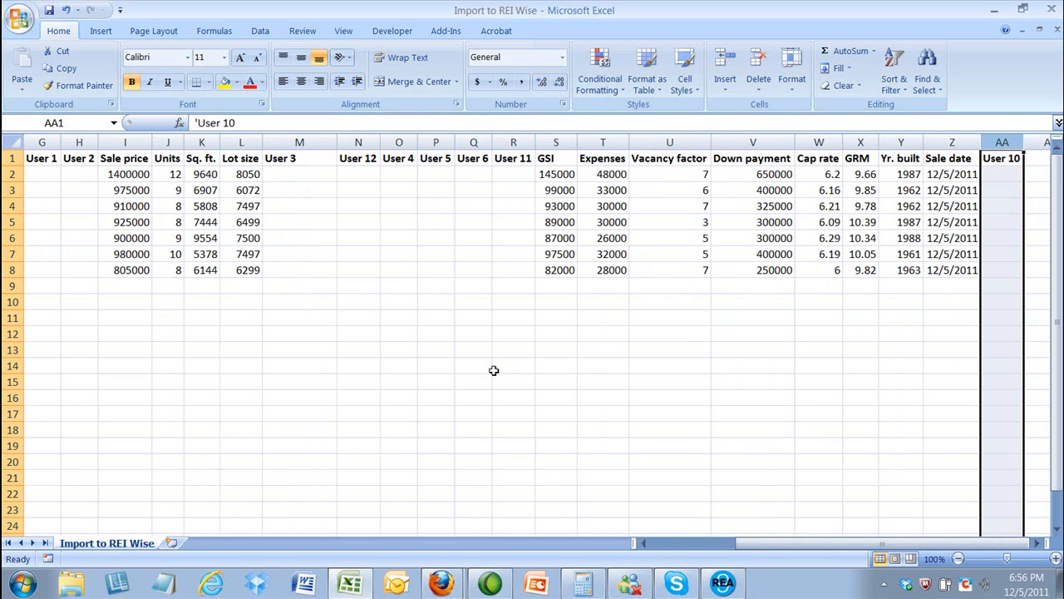
left_click_drag(831, 546, 732, 546)
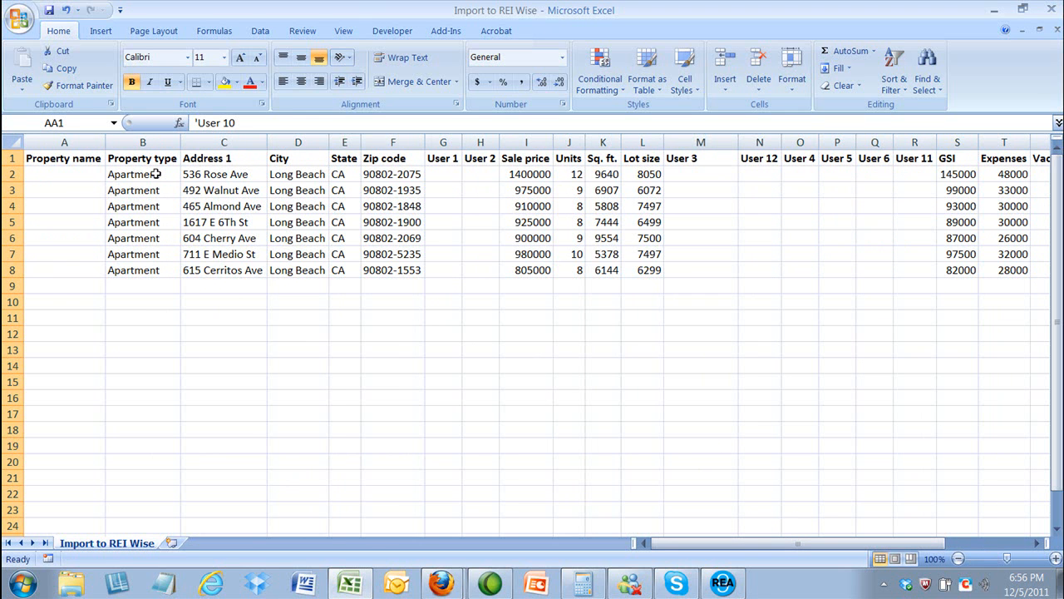
mouse_move(441, 584)
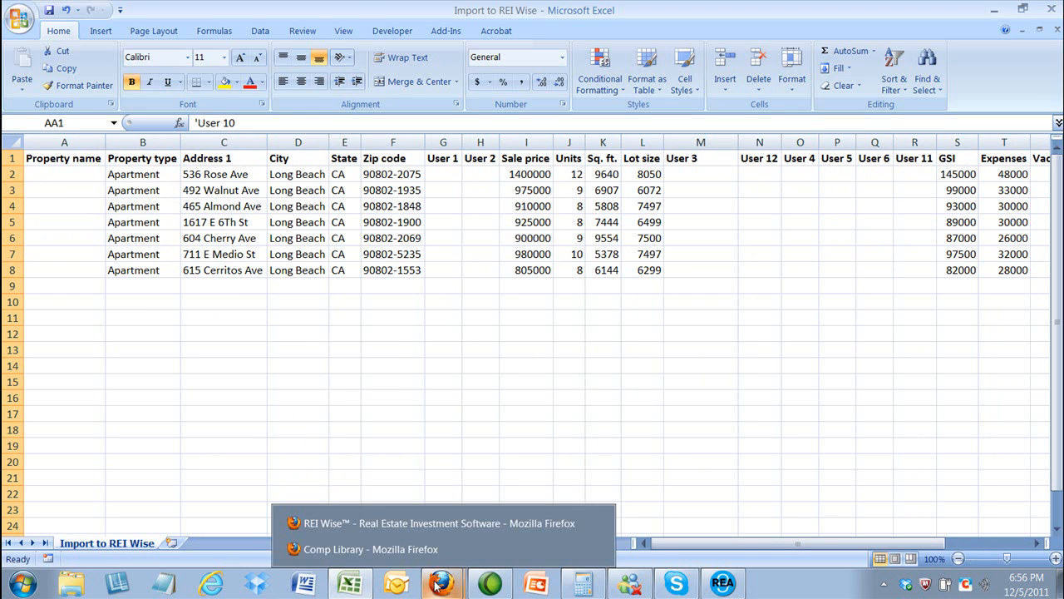
left_click(399, 548)
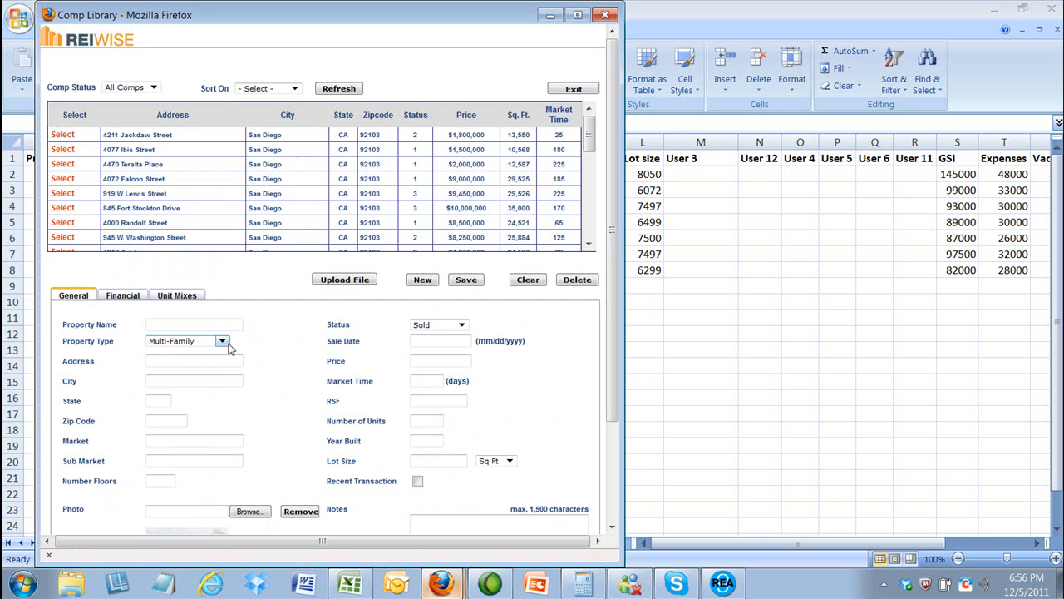
left_click(222, 342)
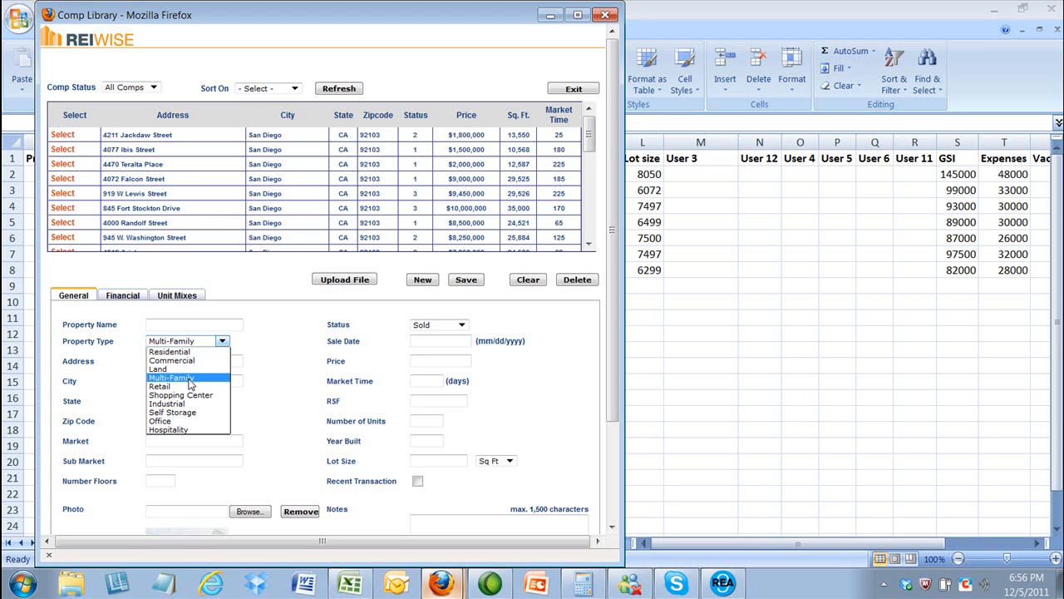
left_click(190, 379)
left_click(692, 344)
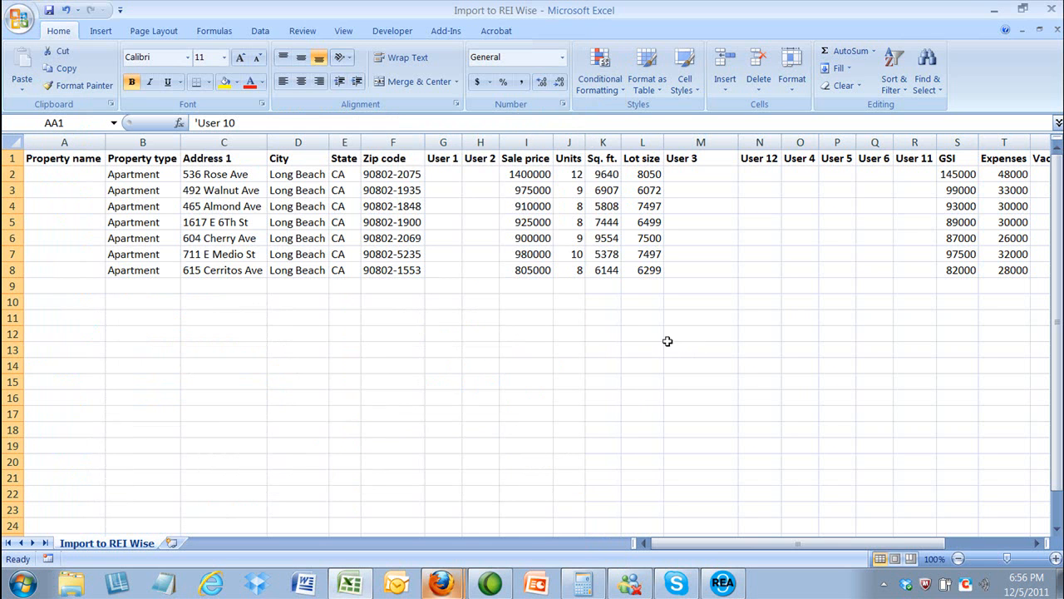
Step: Enter property type code 3 in cells B2 through B8, replacing Apartment
left_click(147, 178)
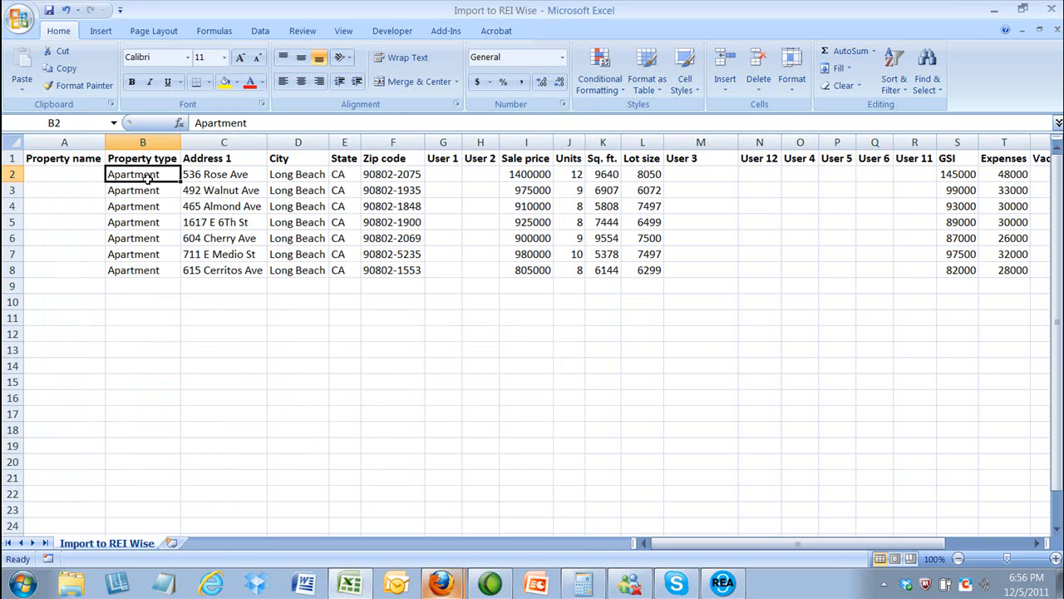
type("3")
key("Return")
type("3")
key("Return")
type("3")
key("Return")
type("3")
key("Return")
type("3")
key("Return")
type("3")
key("Return")
type("3")
key("Return")
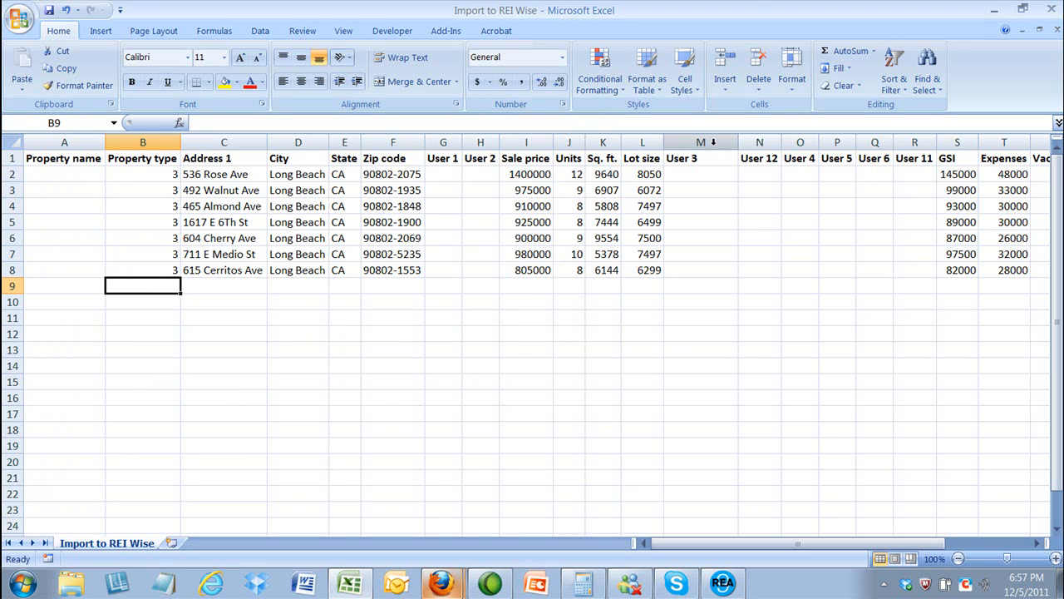
mouse_move(442, 582)
left_click(434, 555)
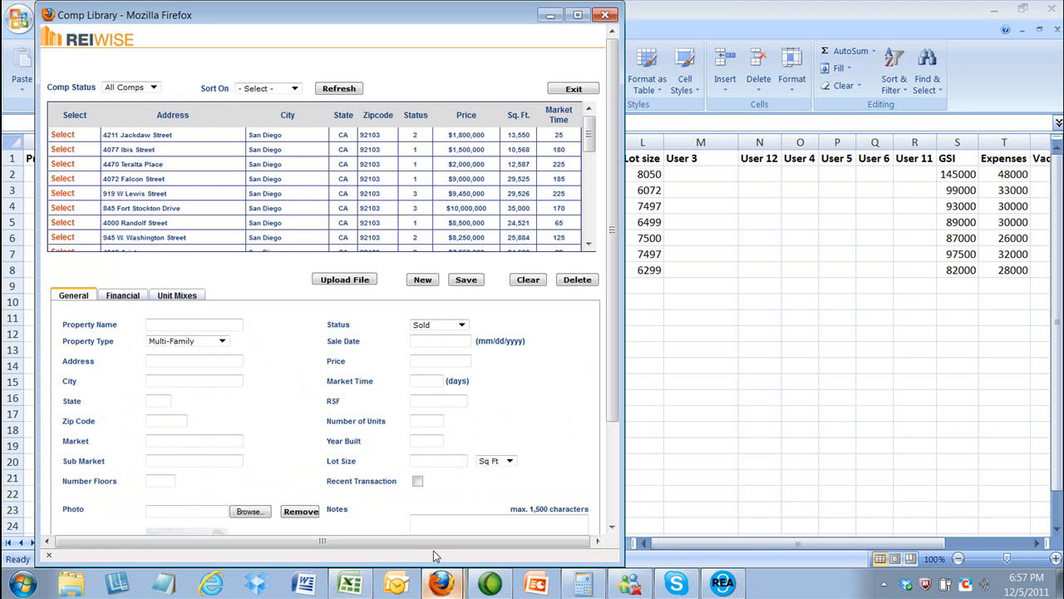
left_click(510, 462)
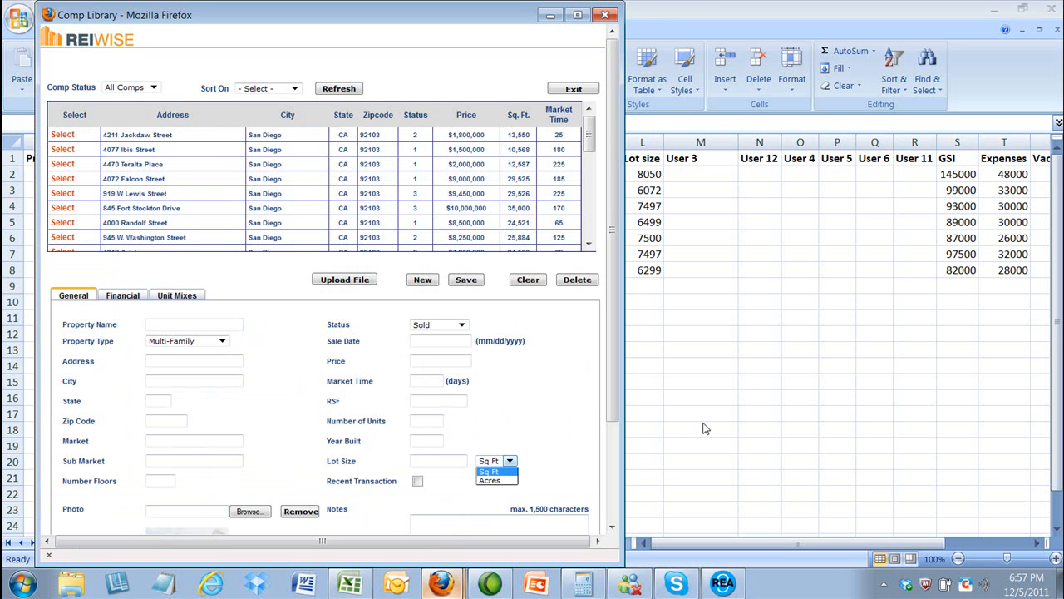
key("alt+Tab")
left_click(698, 173)
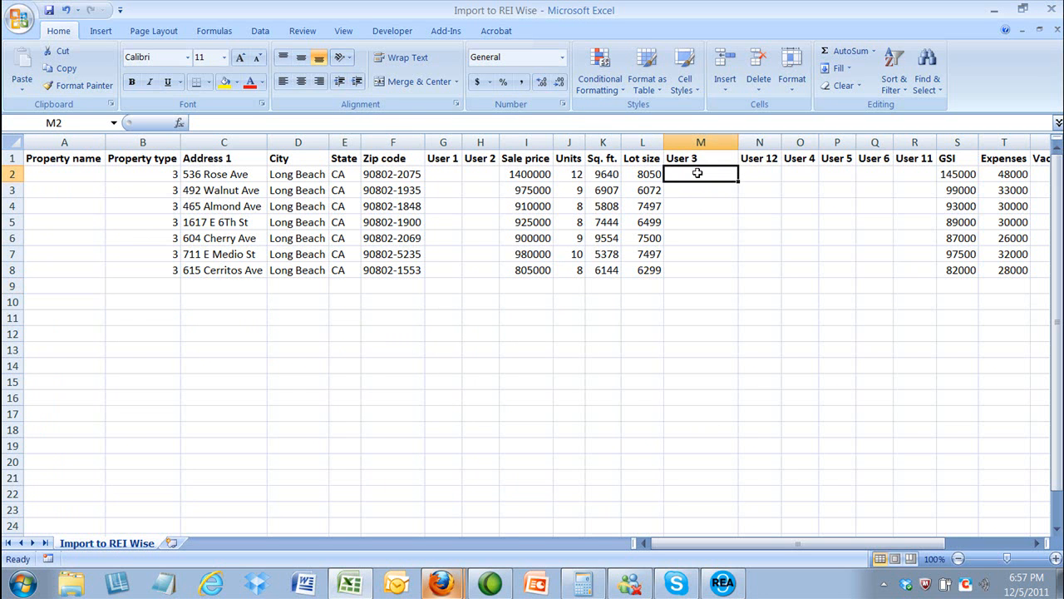
Step: Fill the User 3 column cells M2 through M8 with 1
type("1 1 1 1 1")
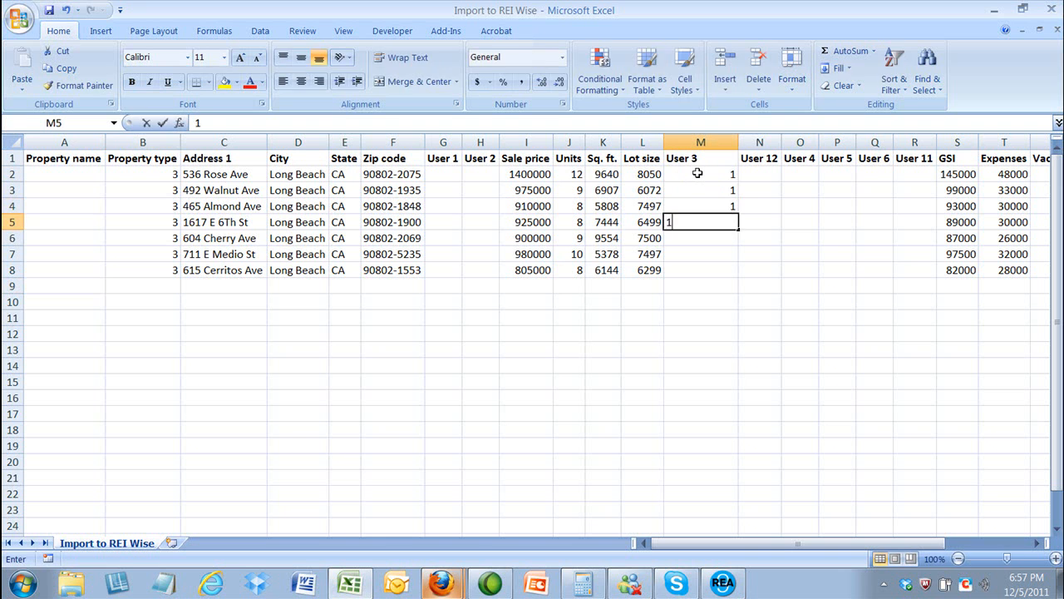
key("Return")
type("1")
key("Return")
type("1")
key("Return")
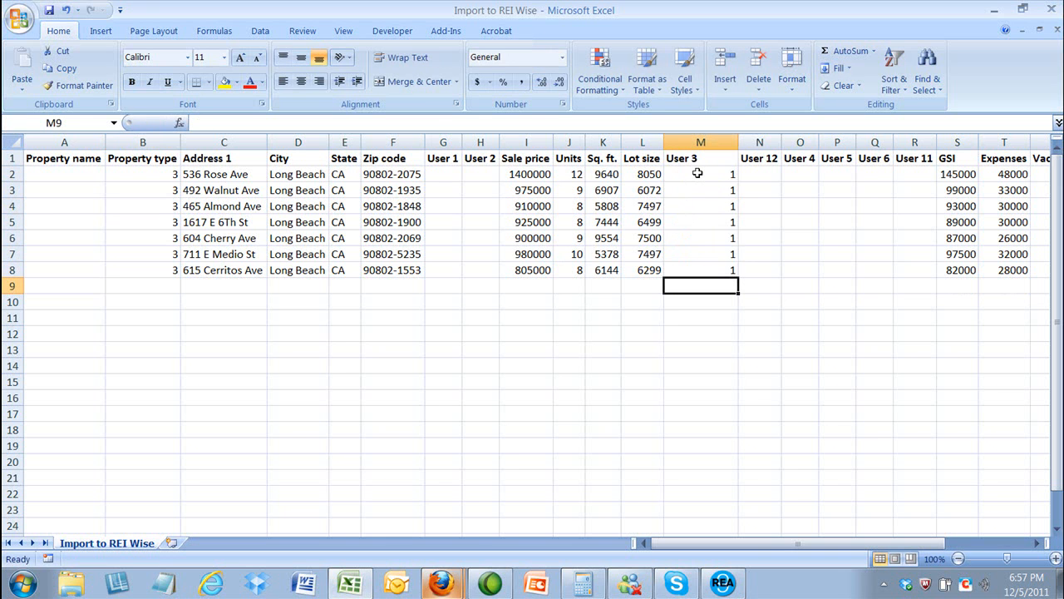
left_click_drag(715, 543, 848, 532)
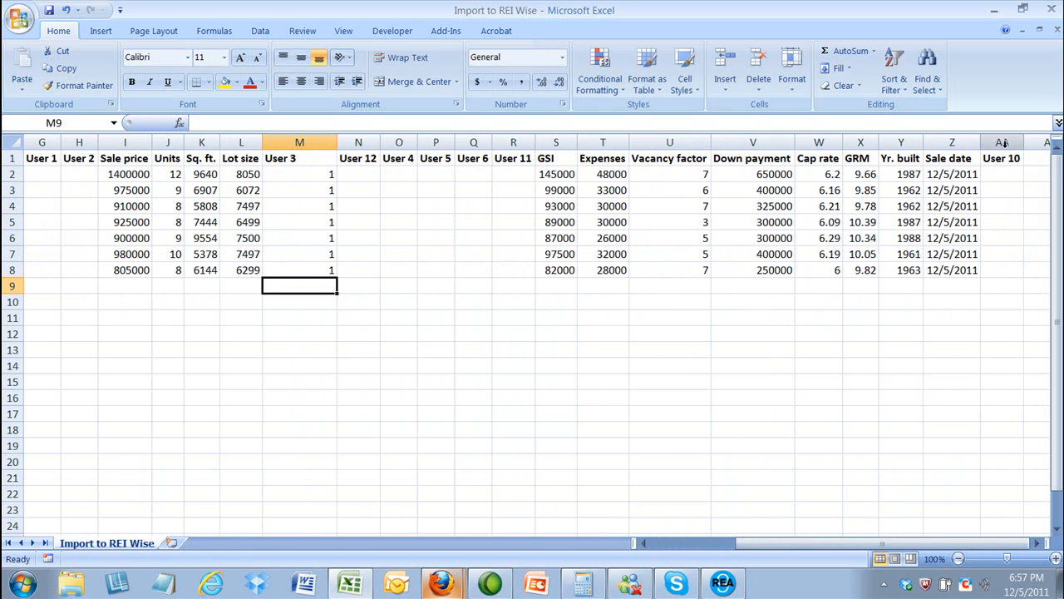
Step: Bring the Comp Library forward and check its Status options: Sold, On Market, In Escrow
mouse_move(441, 582)
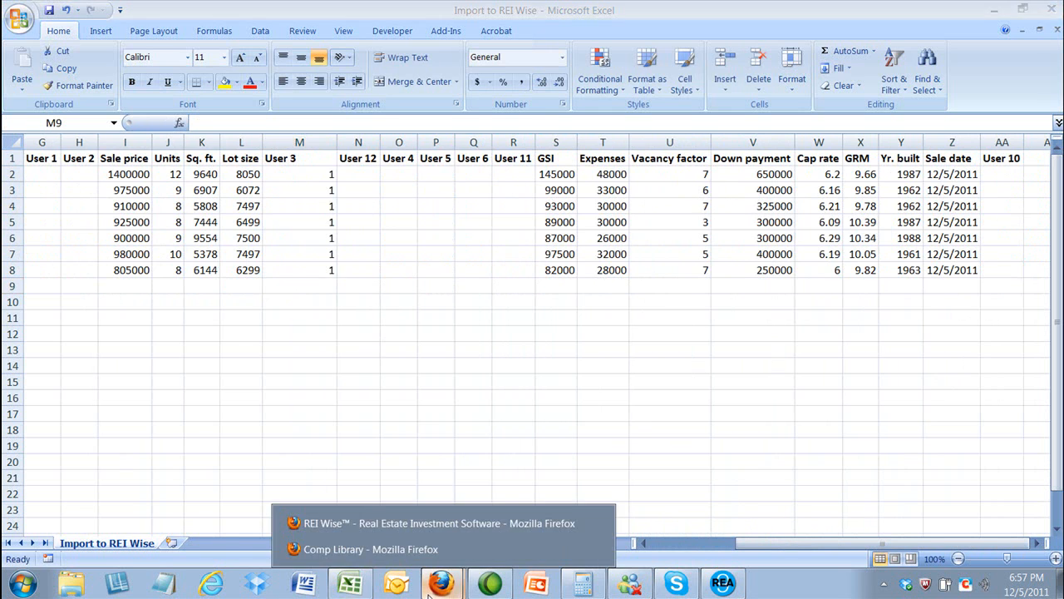
left_click(424, 550)
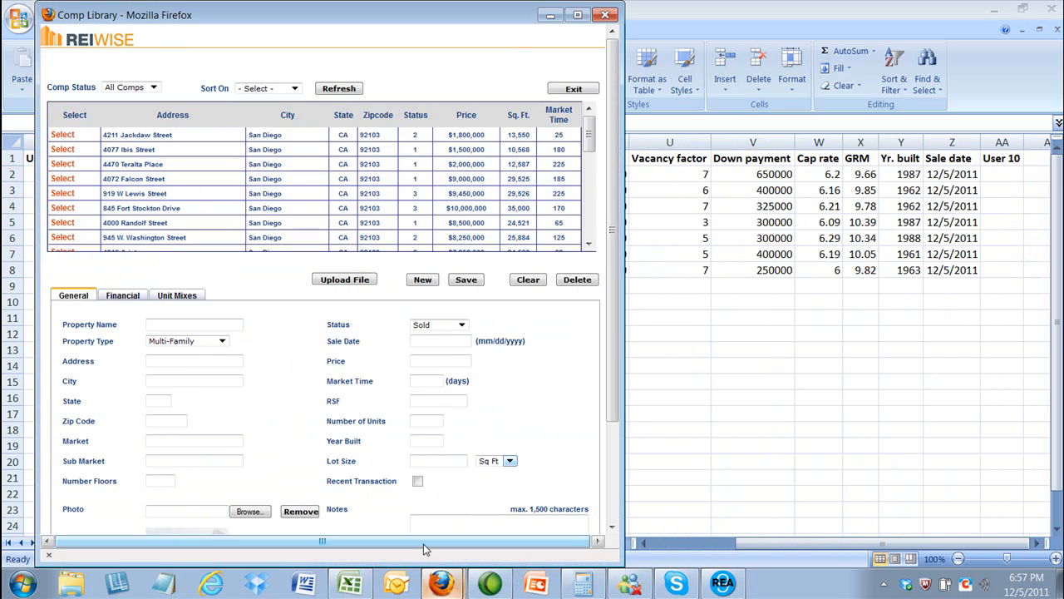
left_click(463, 326)
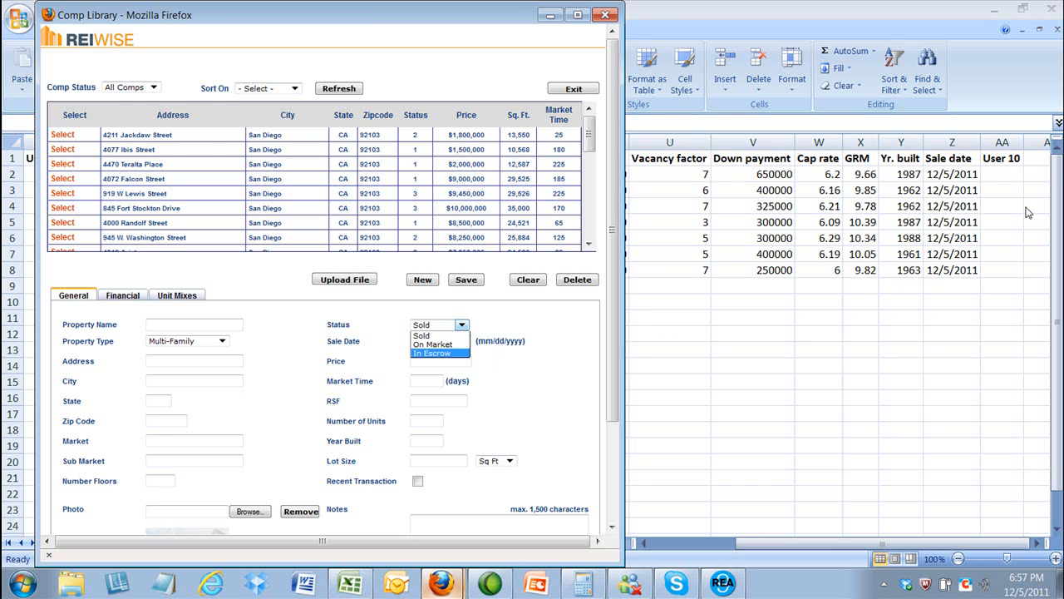
left_click(1009, 178)
Step: Fill the User 10 column cells AA2 through AA8 with 1
left_click(1009, 175)
type("1")
key("Return")
type("1")
key("Return")
type("1")
key("Return")
type("1")
key("Return")
type("1")
key("Return")
type("1")
key("Return")
type("1")
key("Return")
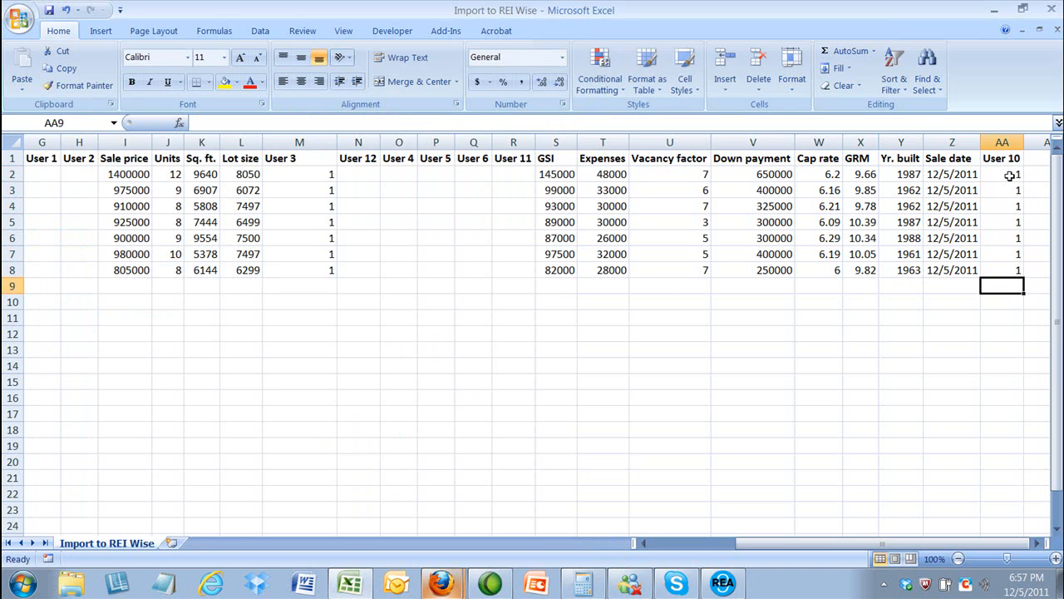
Step: Save the workbook in CSV format and close Excel, keeping the changes
left_click(49, 10)
left_click(476, 345)
left_click(1056, 30)
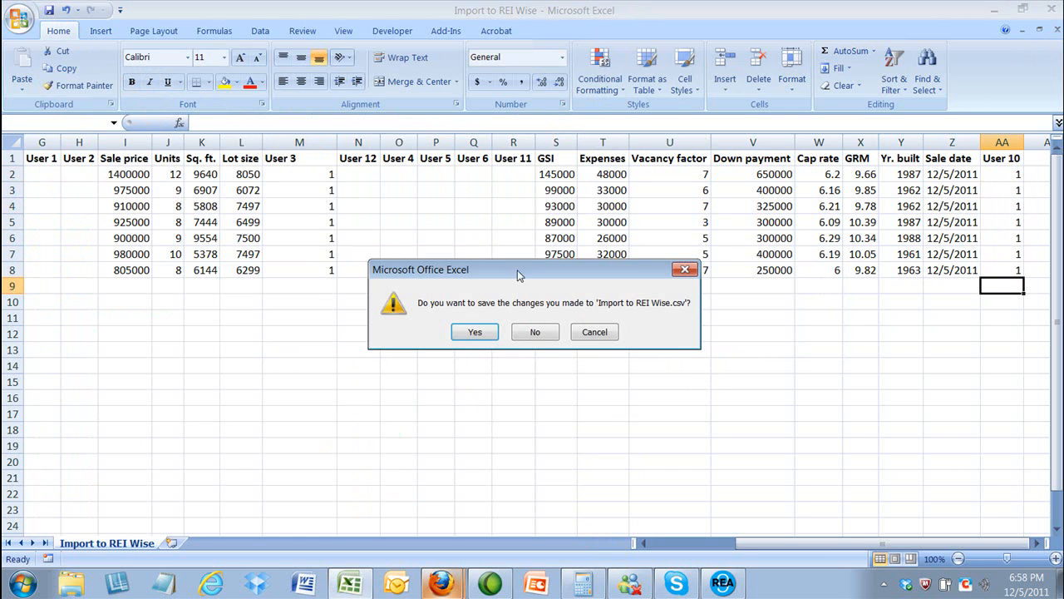
left_click(475, 331)
left_click(471, 346)
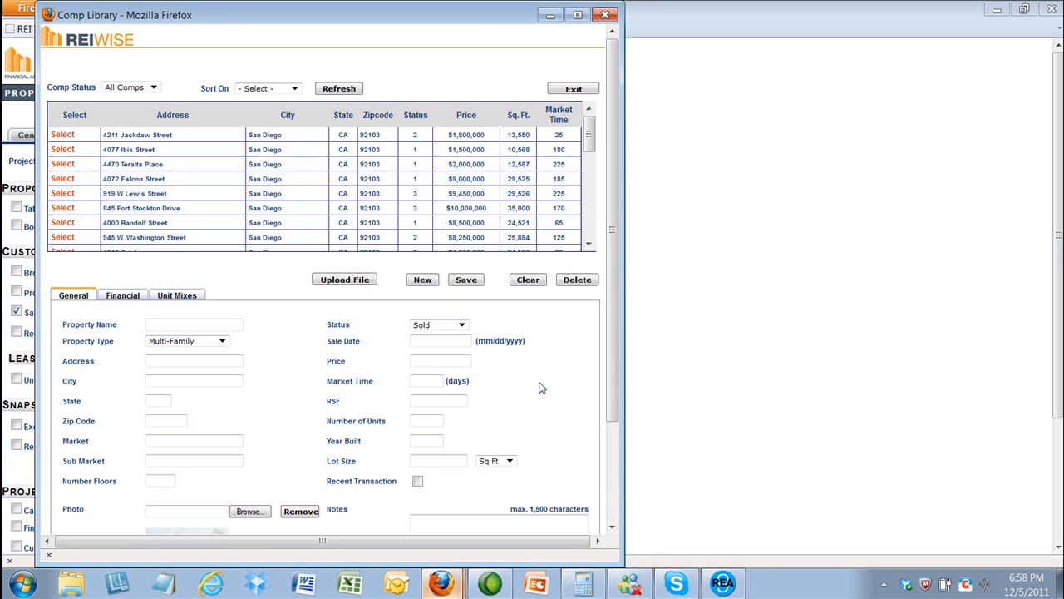
Step: Upload the 'Import to REI Wise' CSV from the Desktop into the Comp Library and acknowledge the success message
left_click(358, 283)
left_click(326, 320)
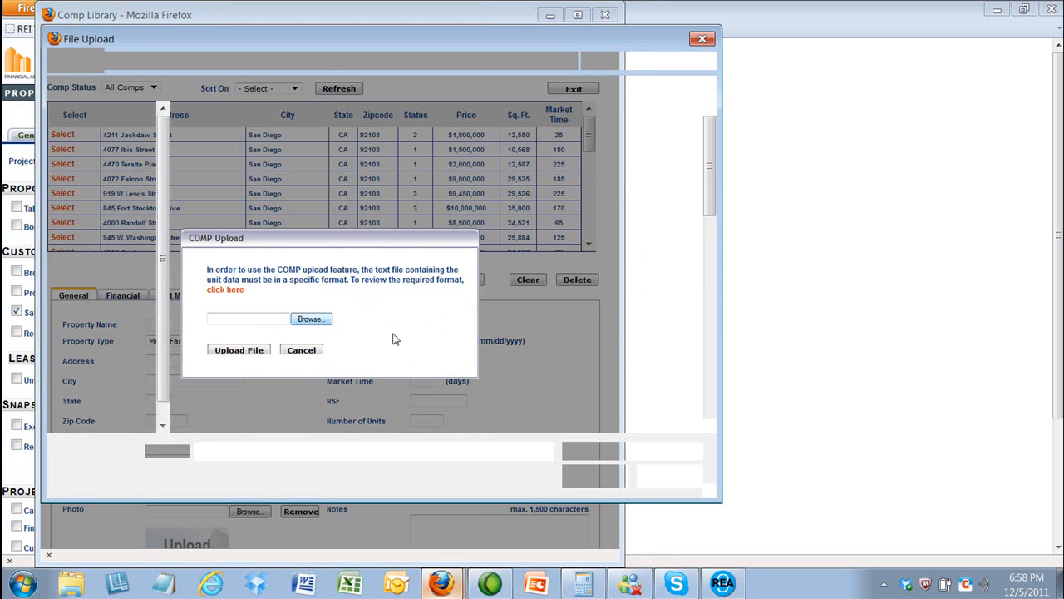
scroll(682, 208, "down", 10)
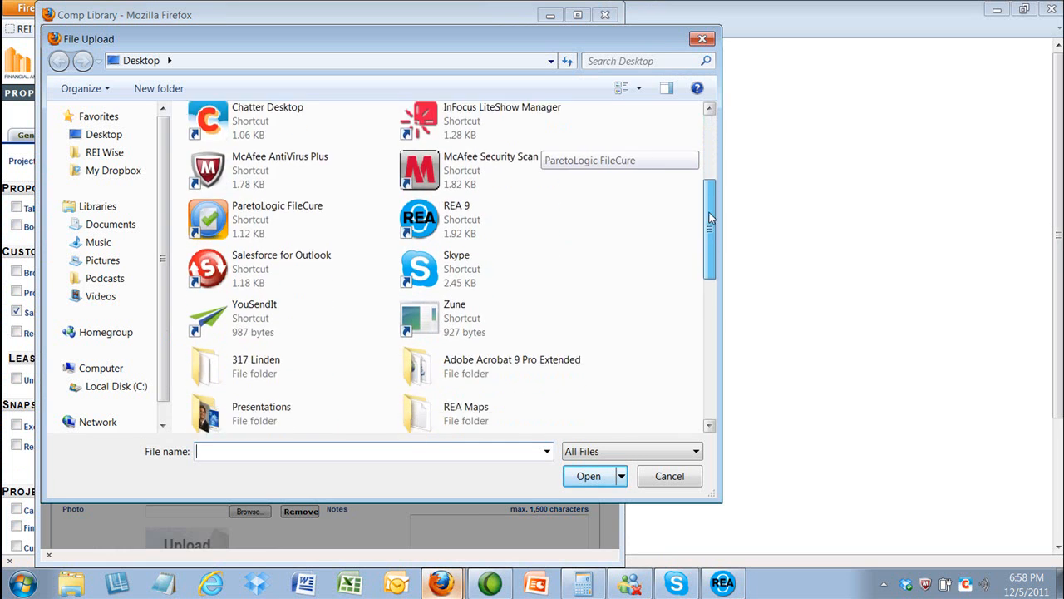
scroll(697, 279, "down", 3)
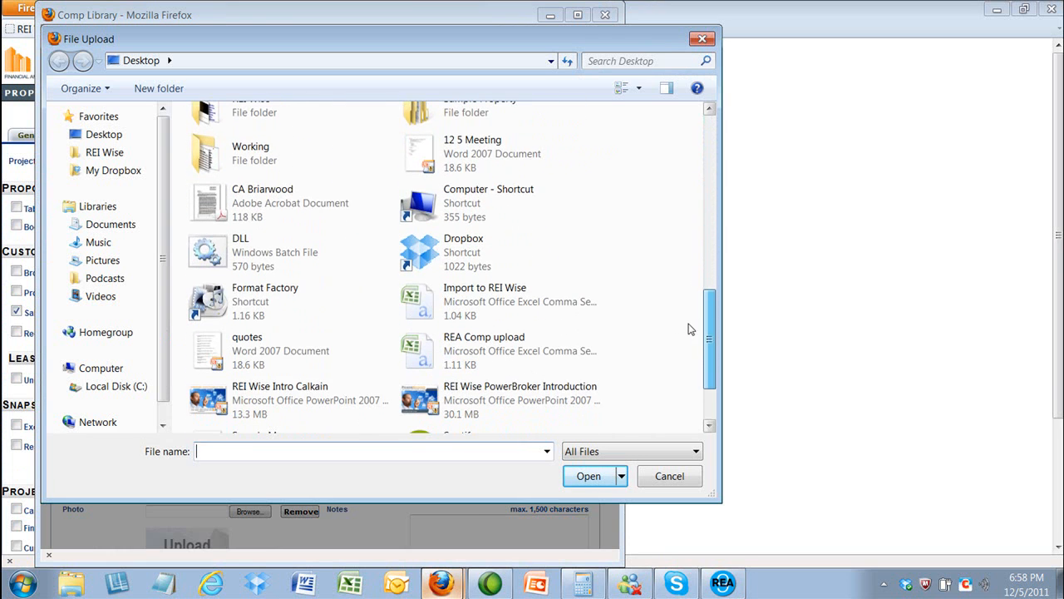
left_click(470, 302)
double_click(470, 302)
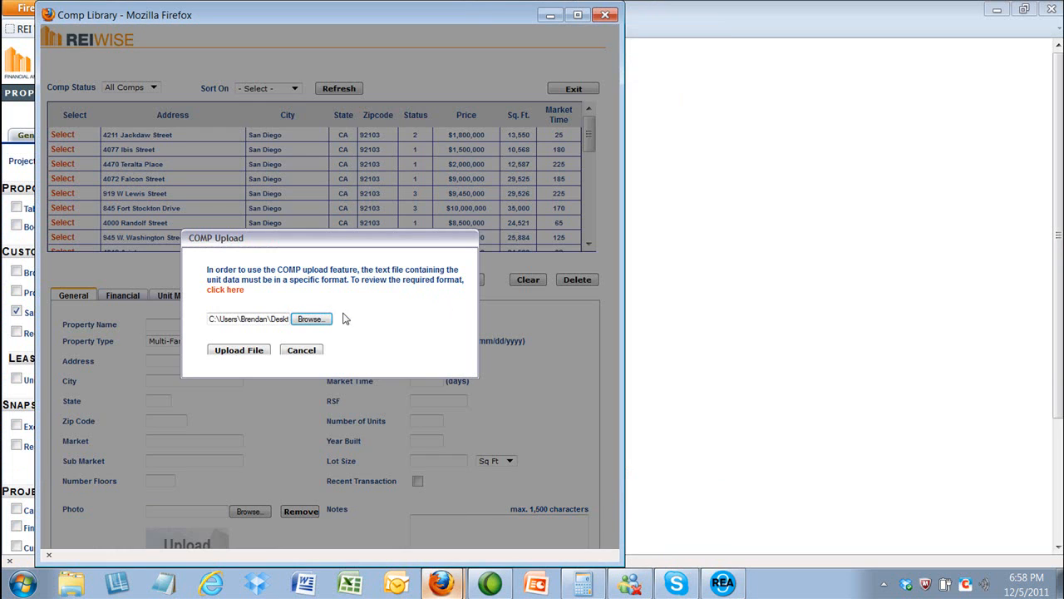
left_click(243, 353)
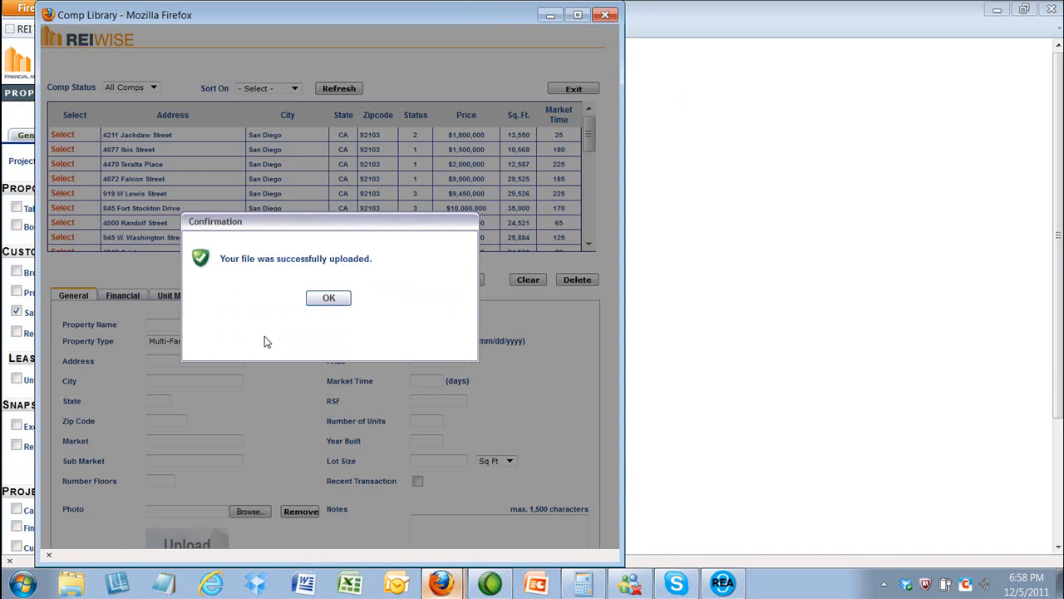
left_click(327, 299)
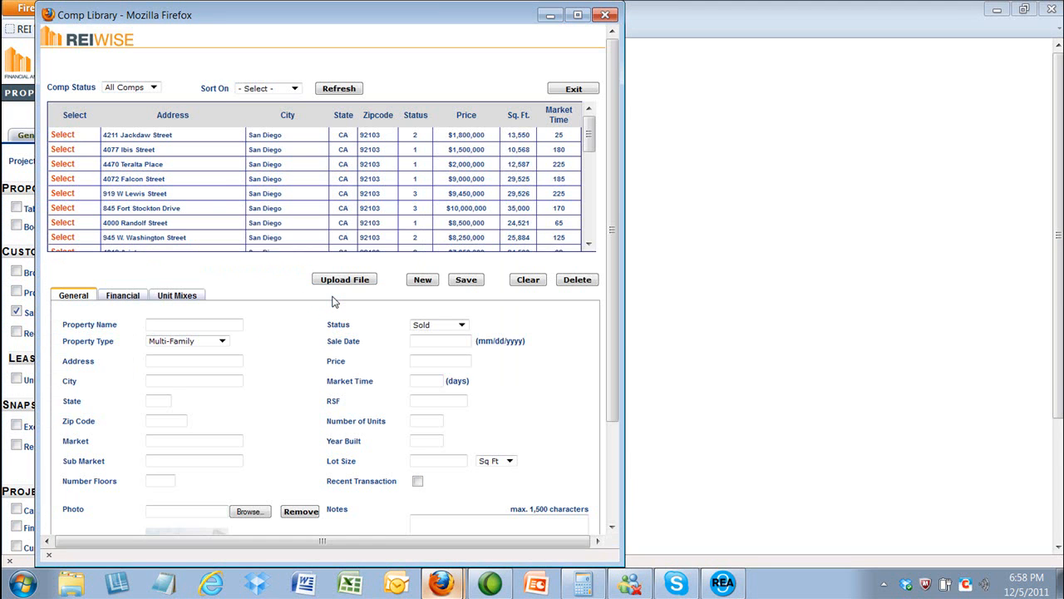
left_click_drag(587, 136, 581, 238)
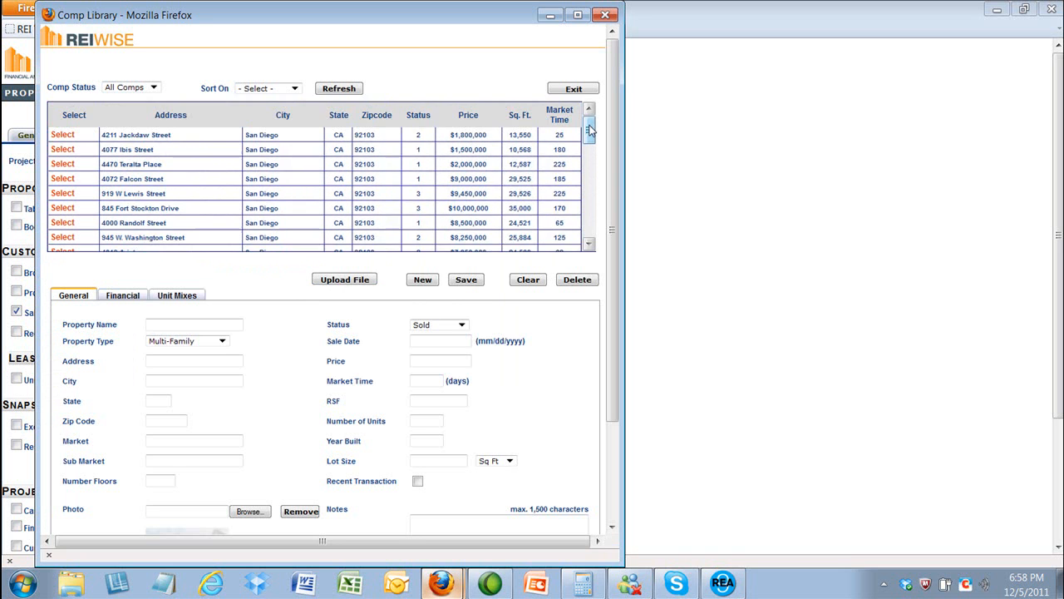
left_click_drag(590, 131, 589, 227)
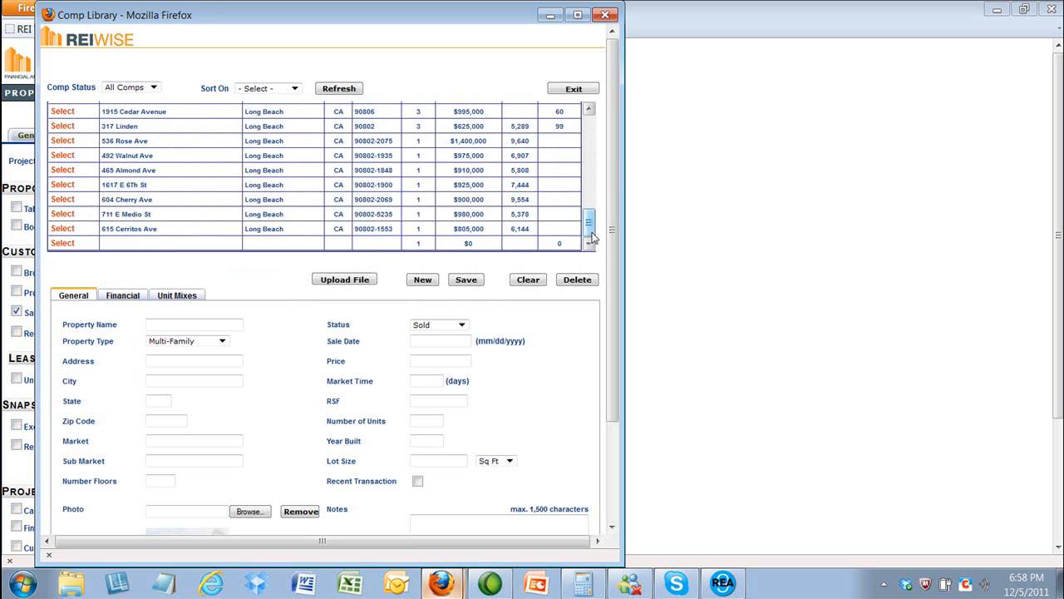
left_click(62, 229)
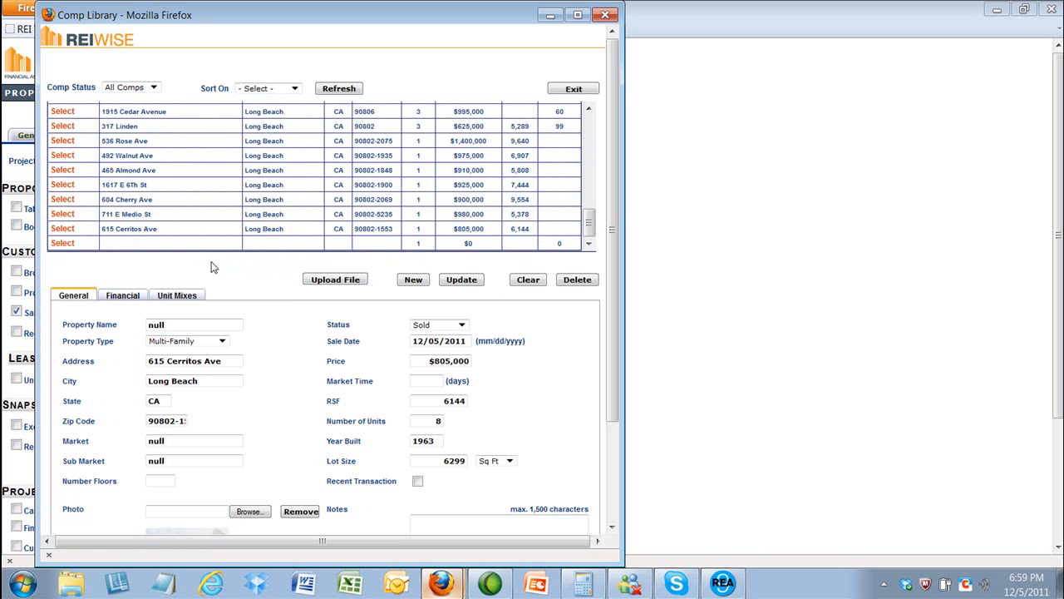
left_click(69, 229)
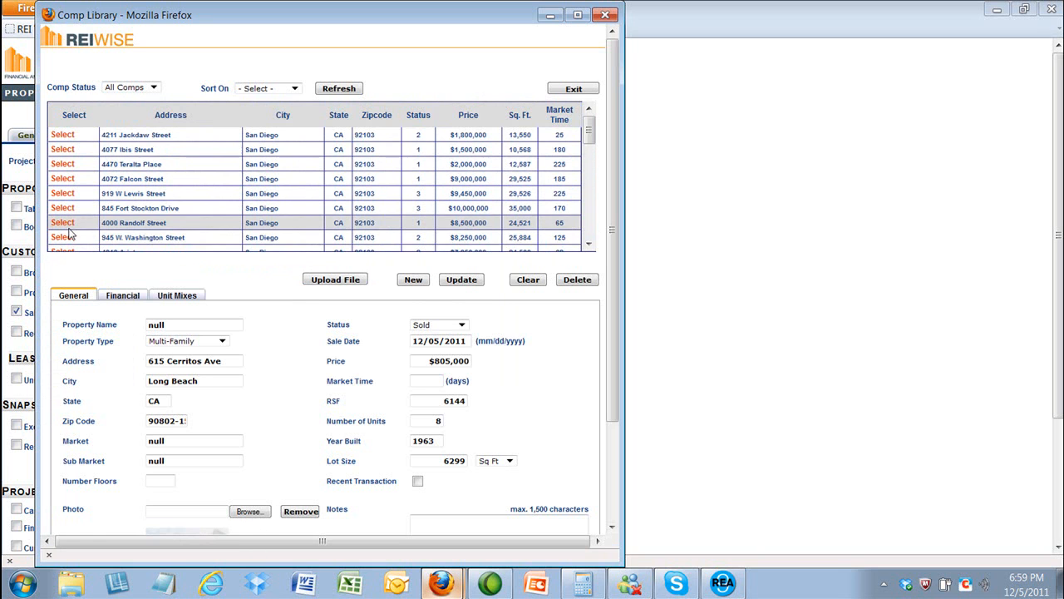
scroll(254, 283, "down", 3)
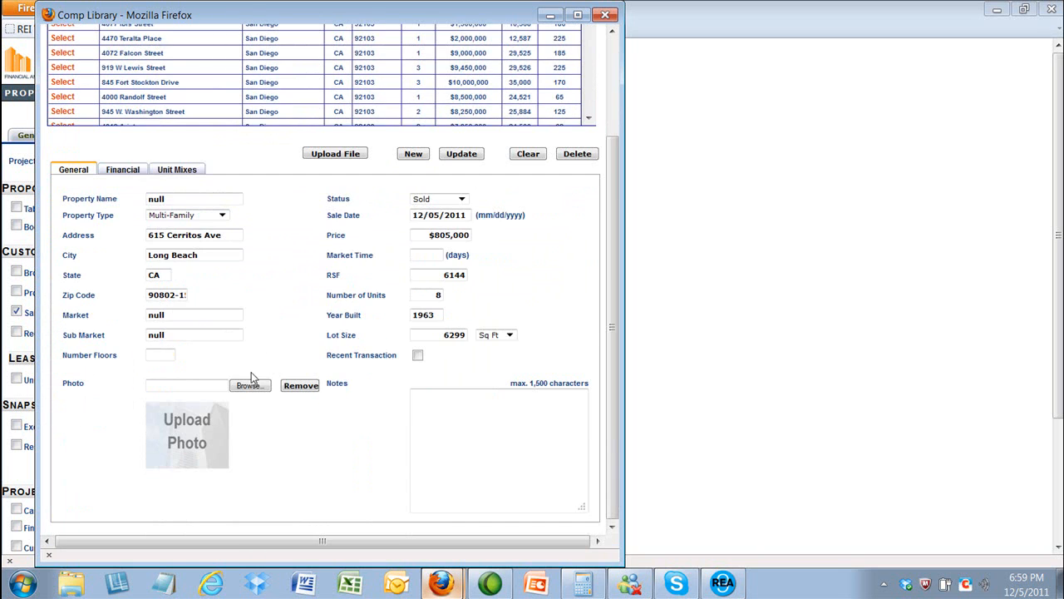
left_click(250, 386)
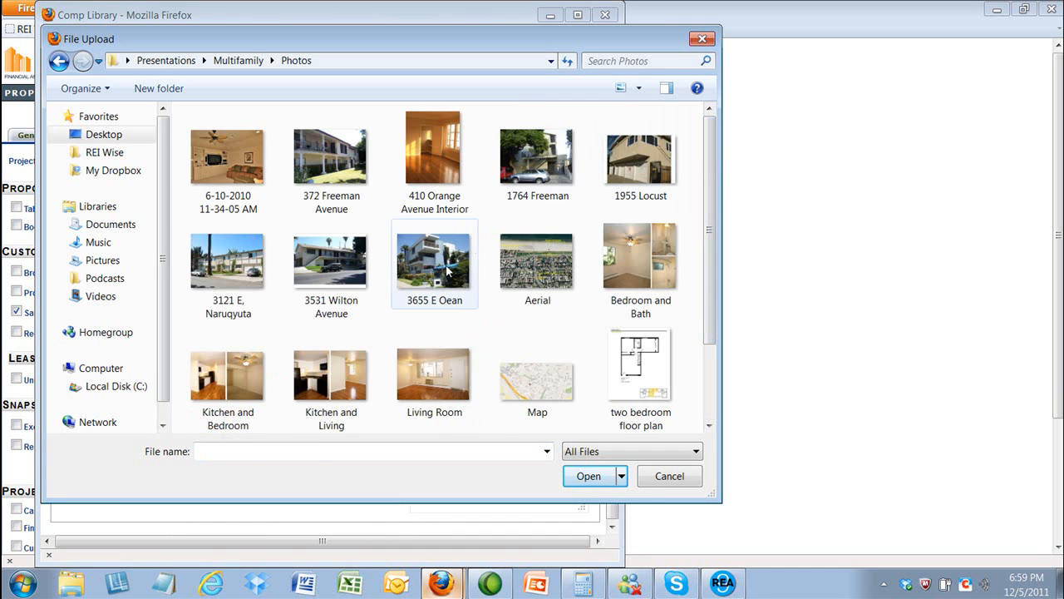
double_click(434, 253)
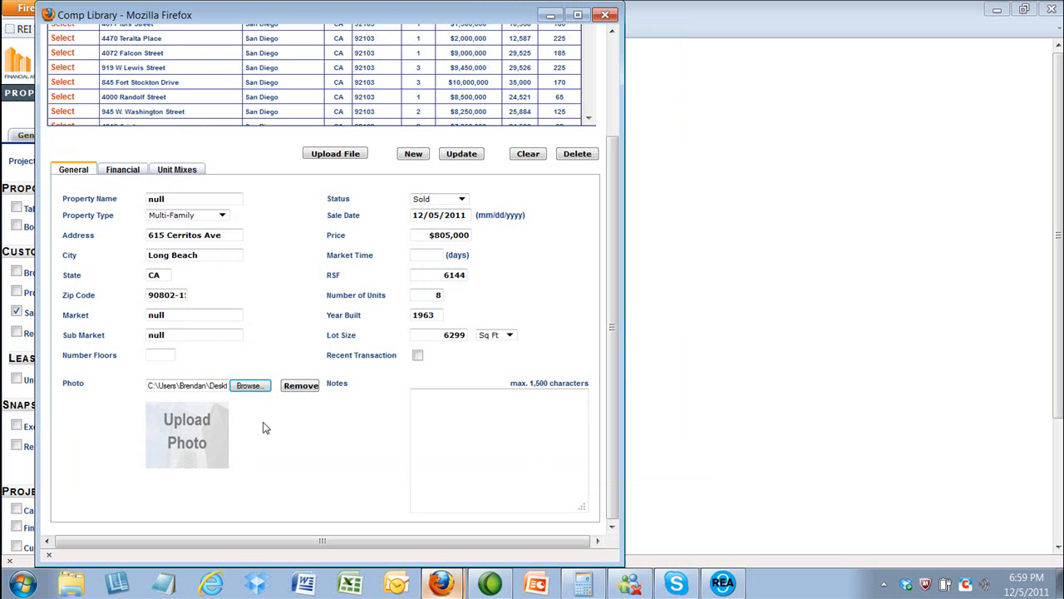
left_click(462, 155)
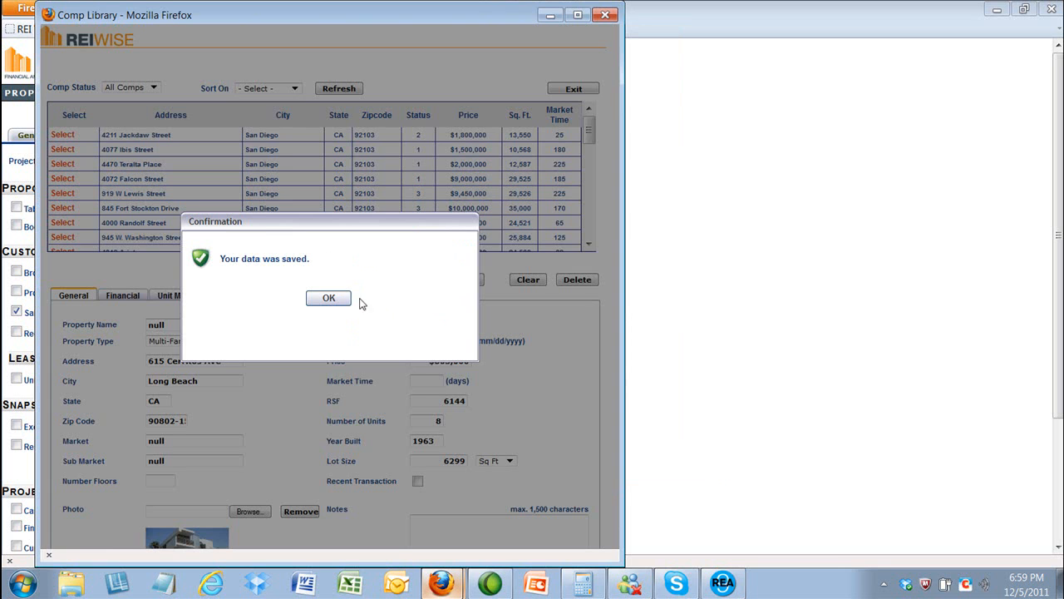
left_click(329, 297)
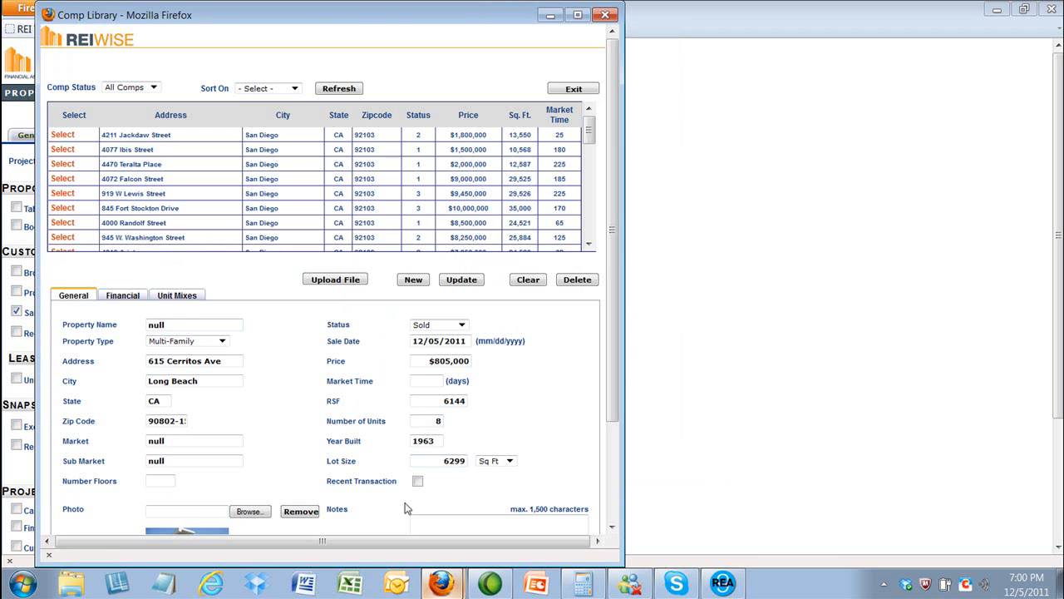
Step: Review the comp's Financial details, then its Unit Mixes details
left_click(123, 301)
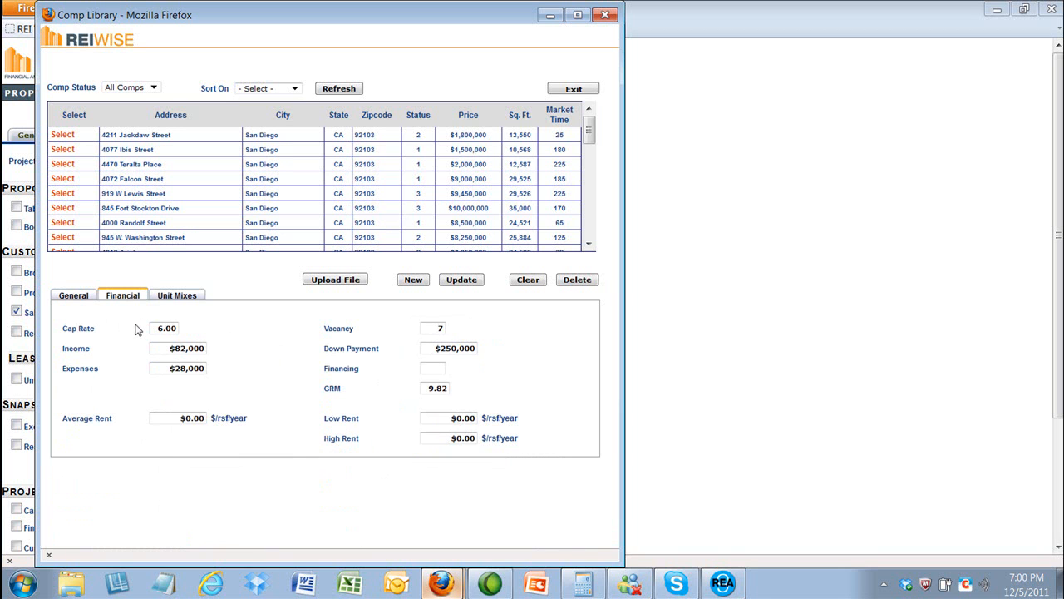
left_click(185, 298)
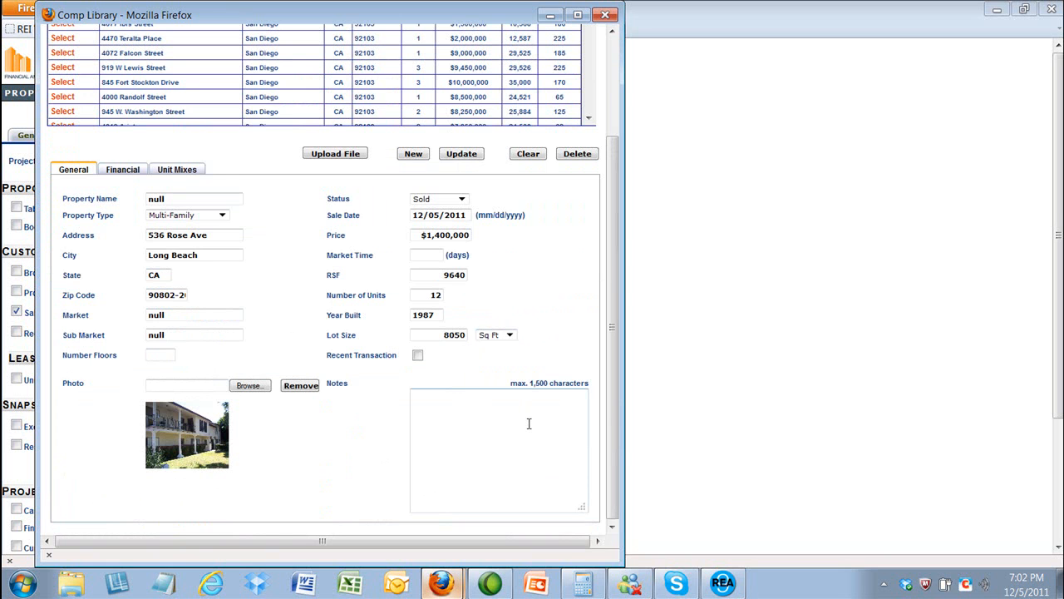
left_click(604, 15)
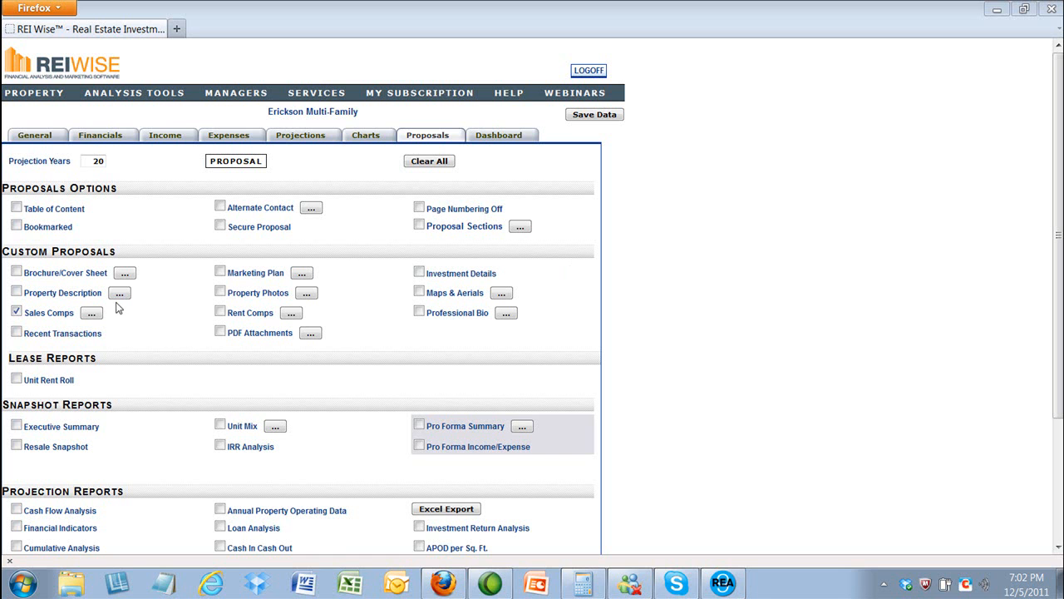
left_click(91, 313)
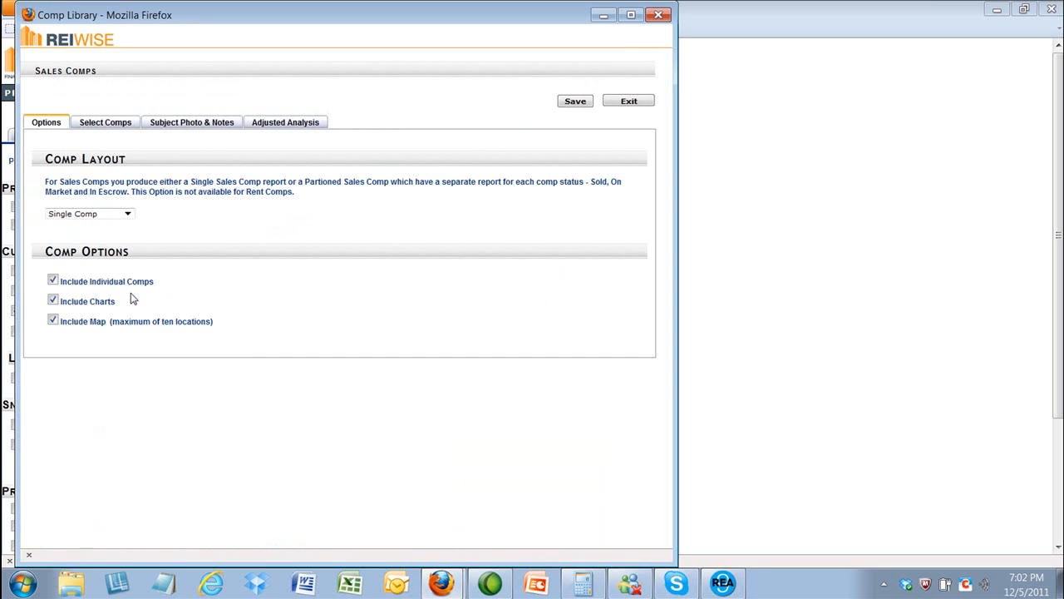
left_click(125, 127)
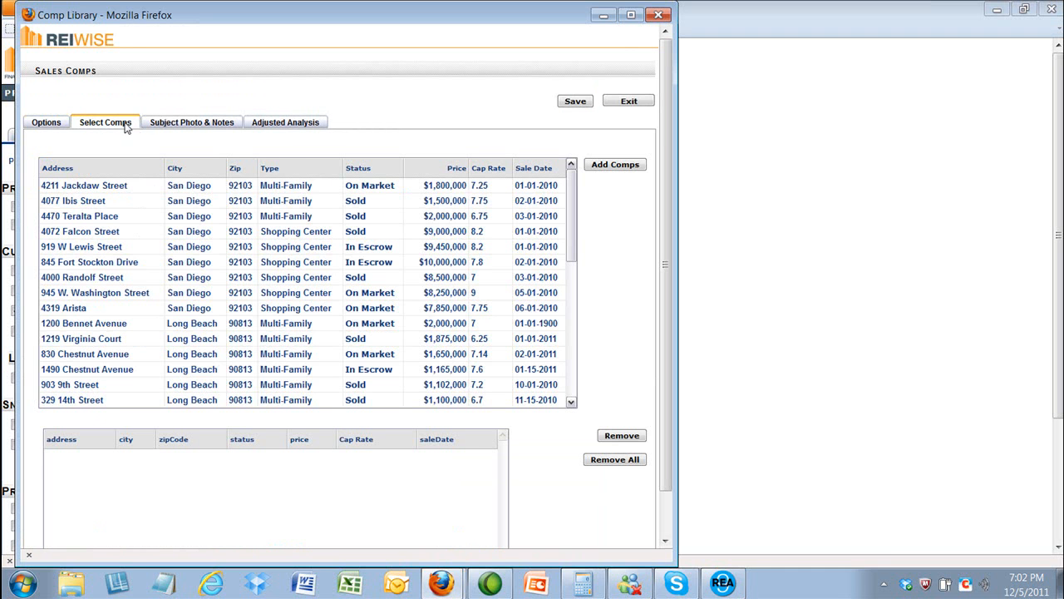
scroll(666, 174, "down", 1)
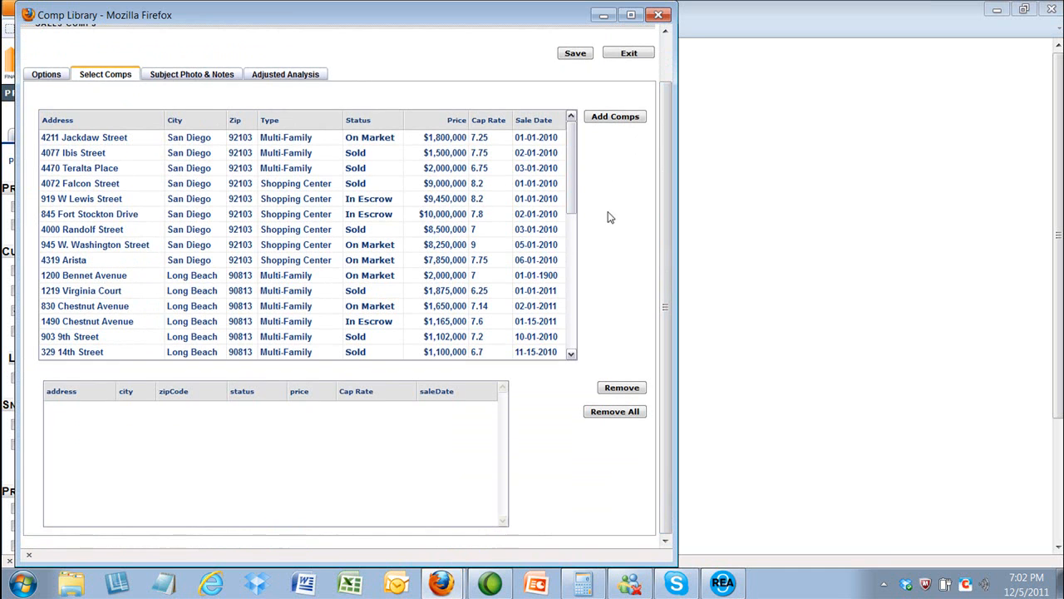
left_click(238, 123)
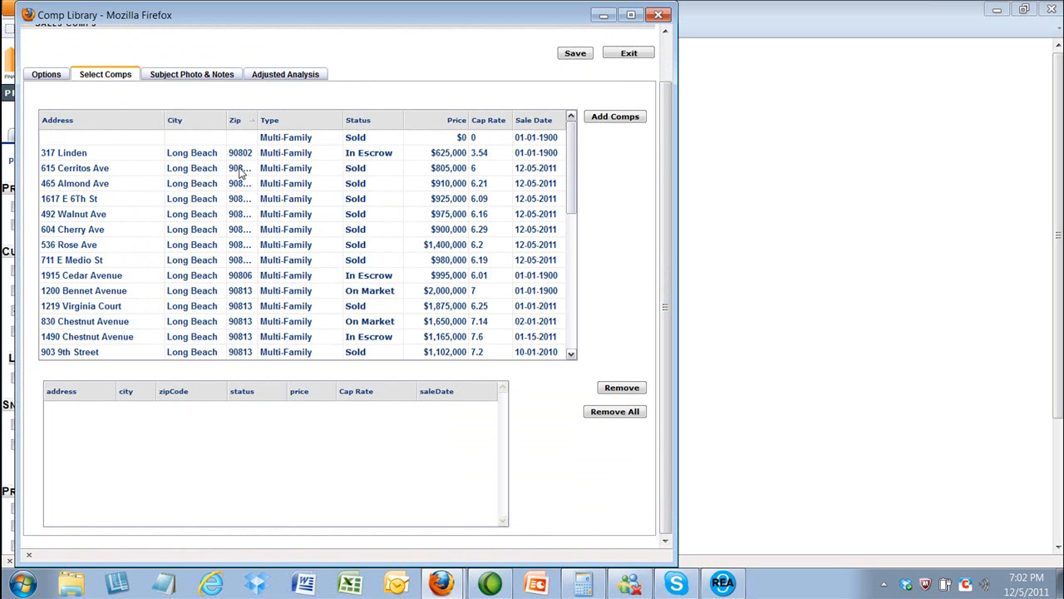
left_click_drag(241, 172, 242, 263)
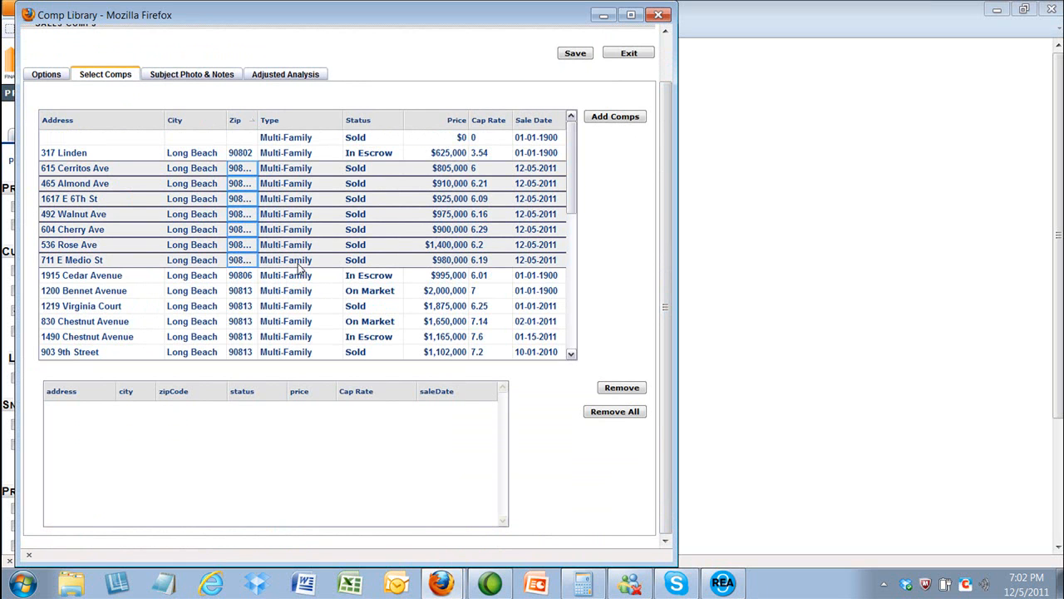
Step: Add the seven selected Long Beach comps to the report and save the selection
left_click(621, 121)
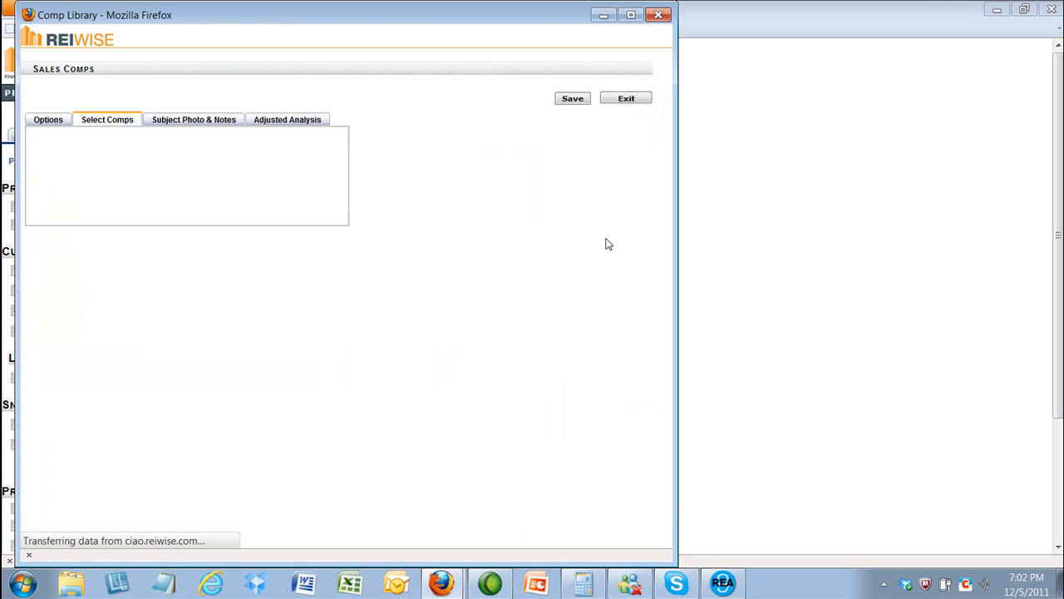
left_click(576, 102)
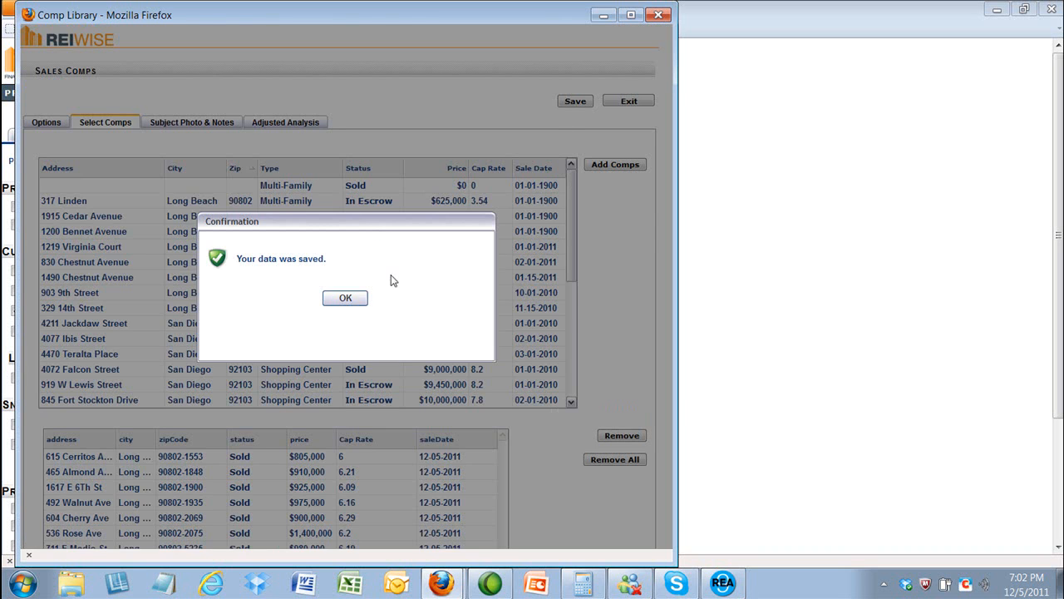
left_click(348, 299)
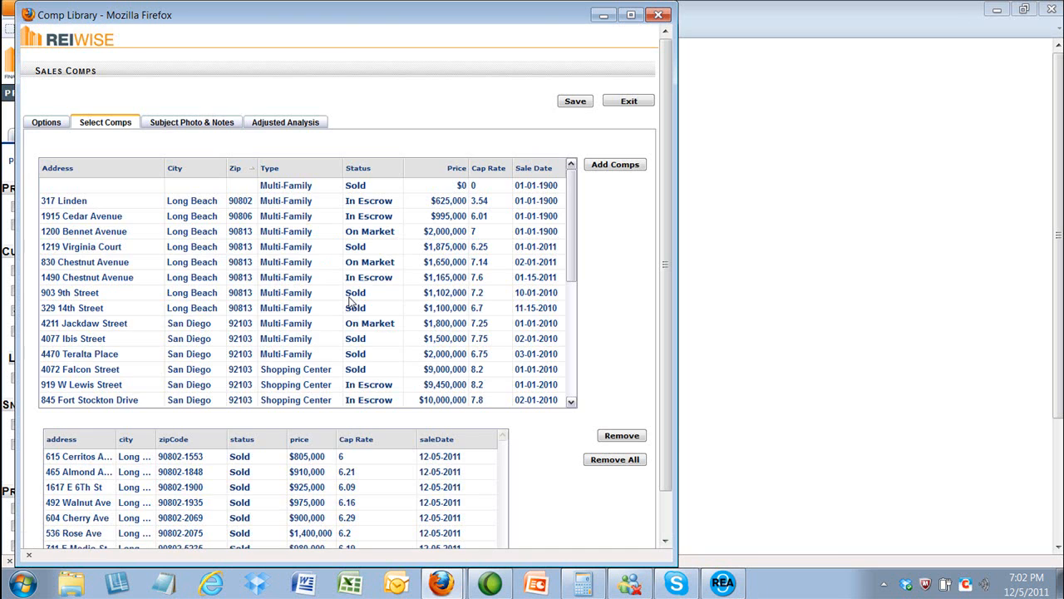
left_click(617, 107)
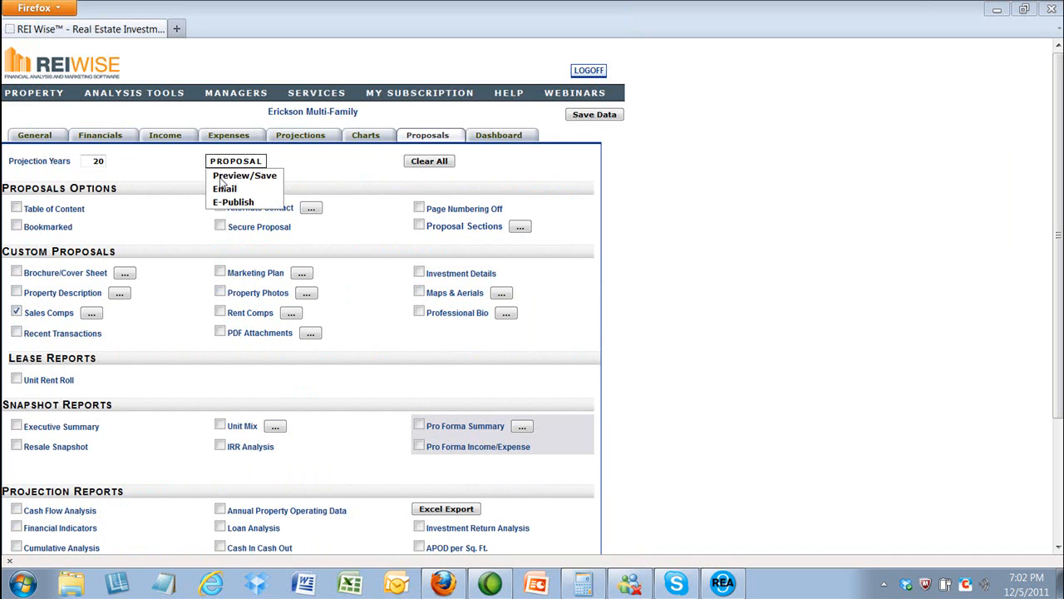
Step: Generate the Sales Comparables PDF via Preview/Save, maximize it, and scroll through its five pages
left_click(222, 178)
left_click(511, 30)
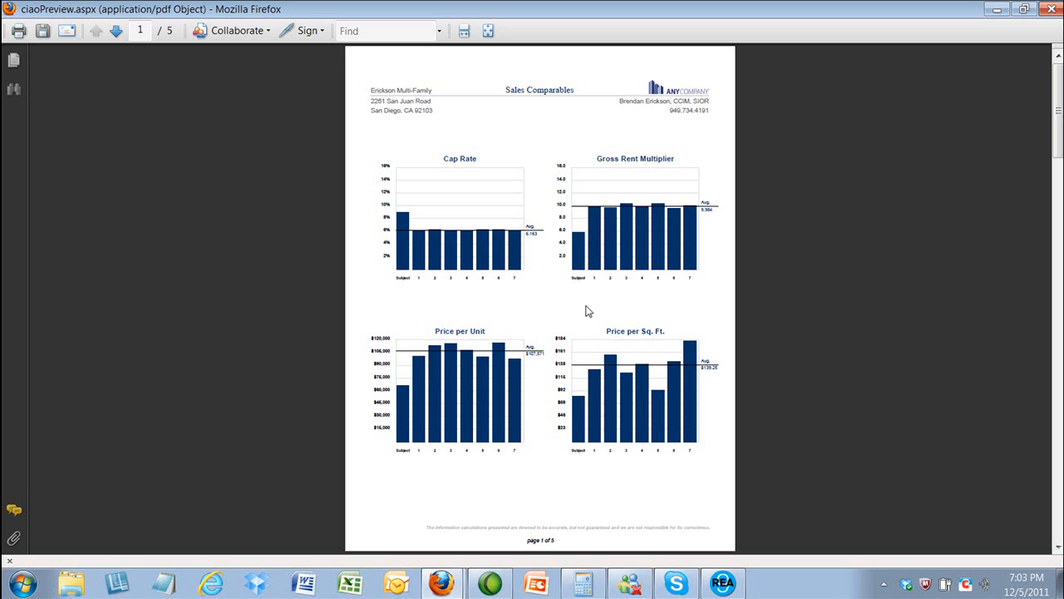
scroll(589, 310, "up", 3)
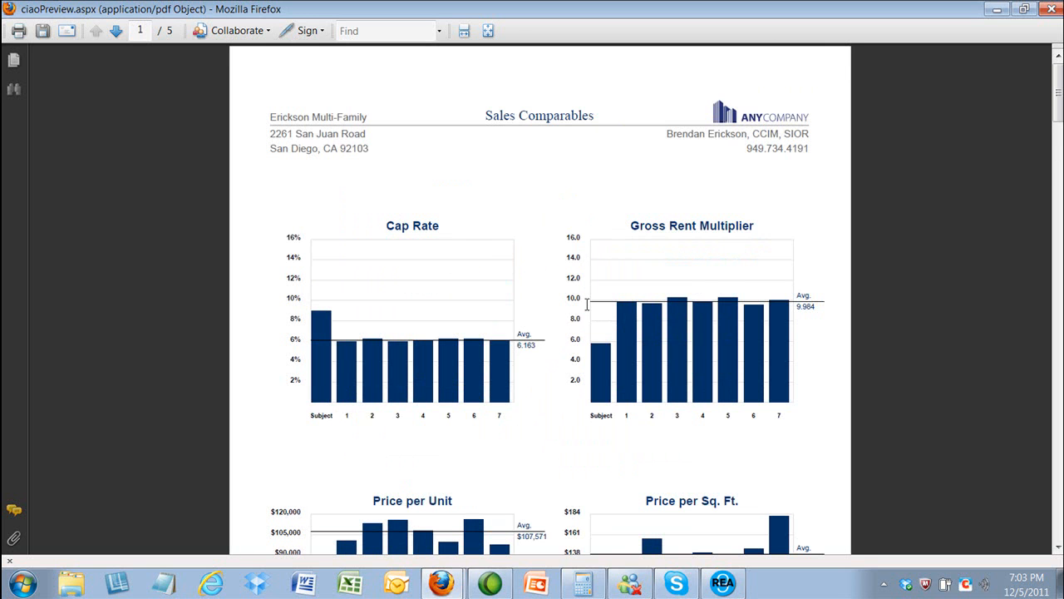
scroll(586, 304, "down", 10)
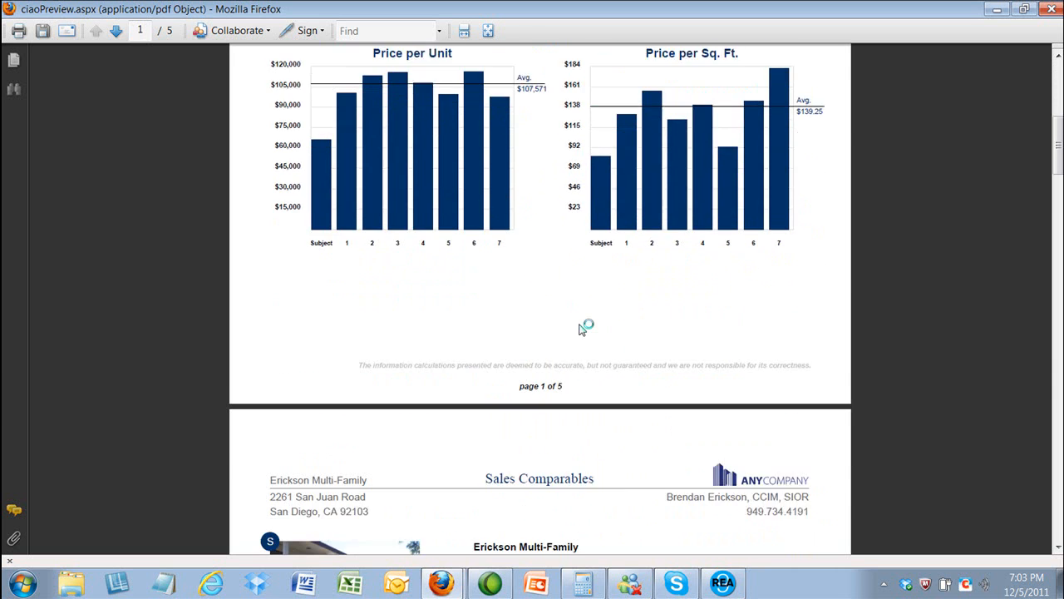
scroll(576, 329, "down", 6)
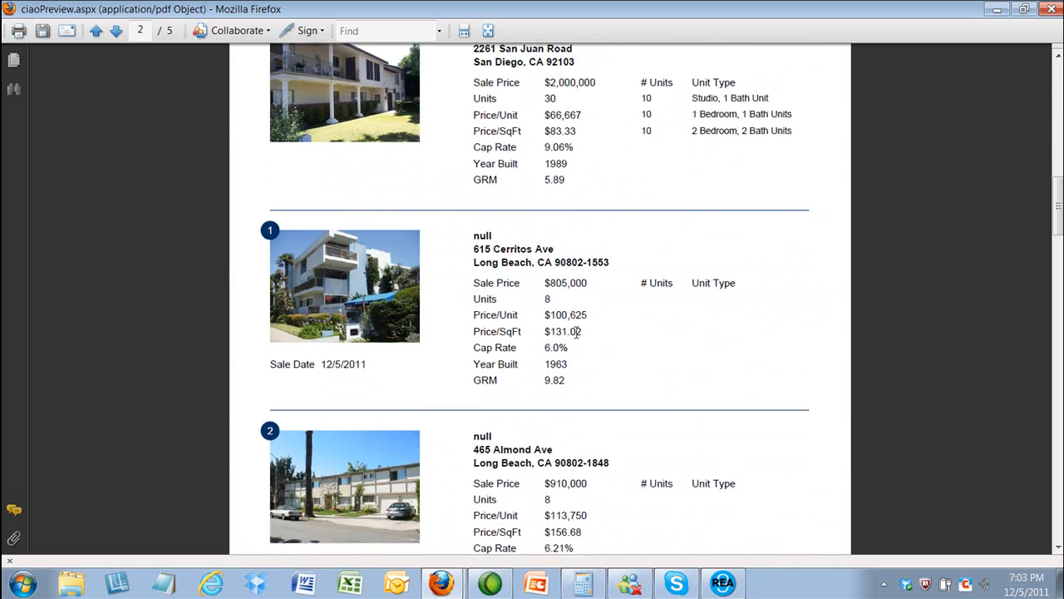
scroll(574, 335, "down", 8)
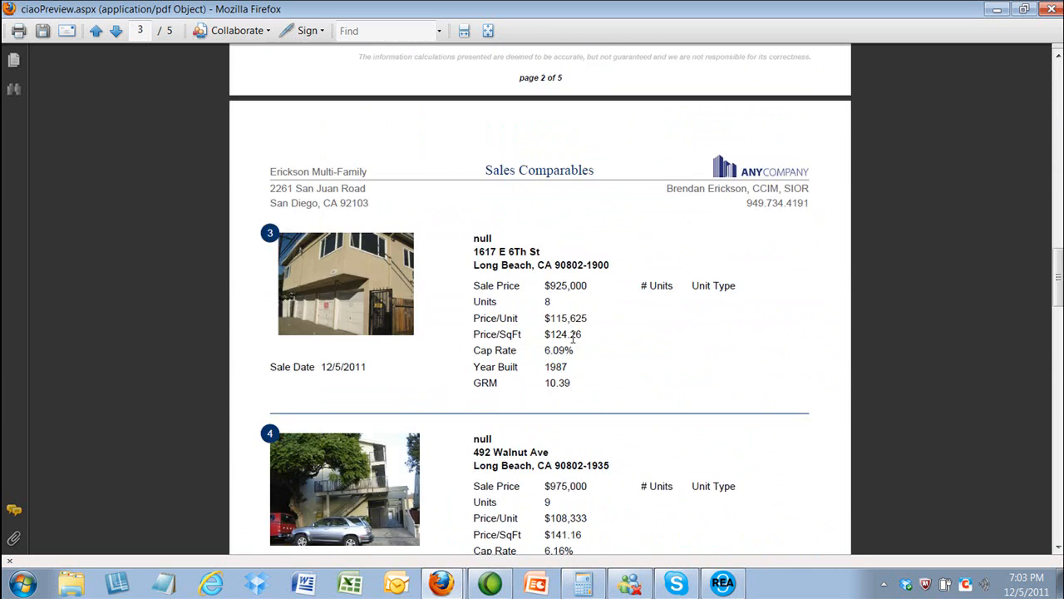
scroll(564, 344, "down", 10)
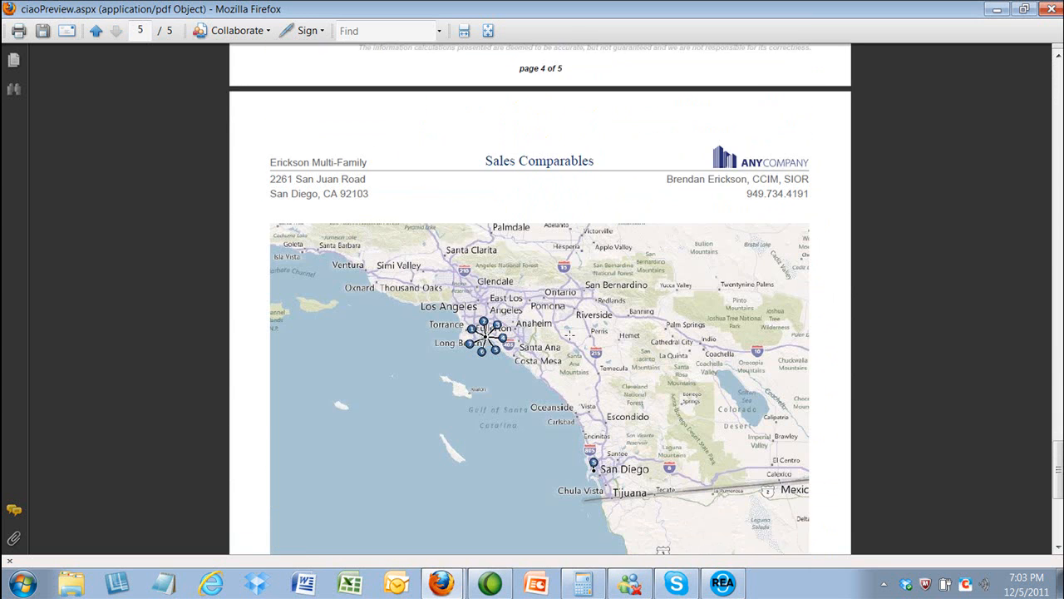
scroll(562, 314, "down", 2)
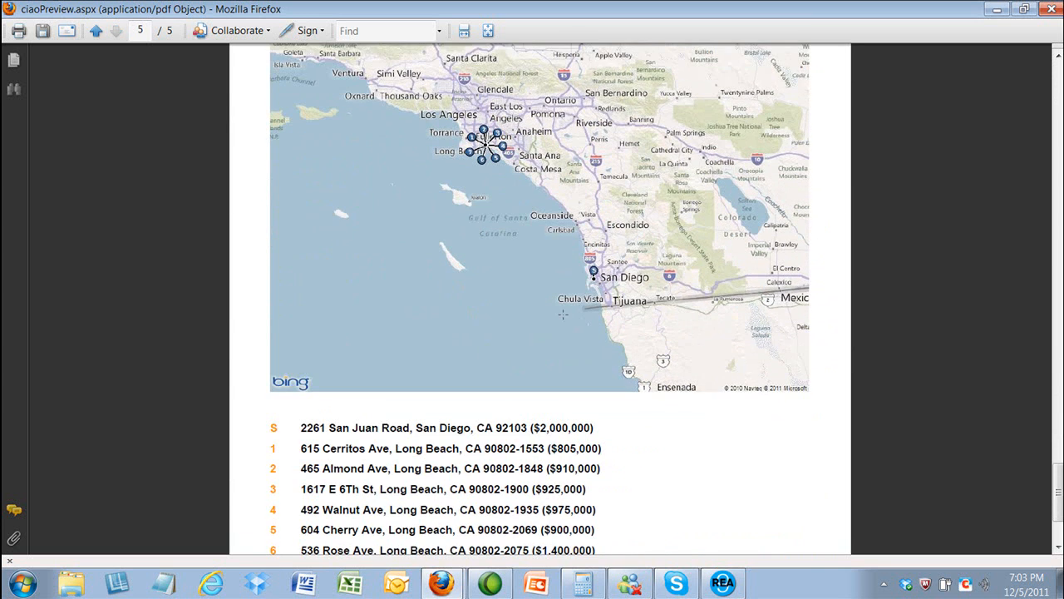